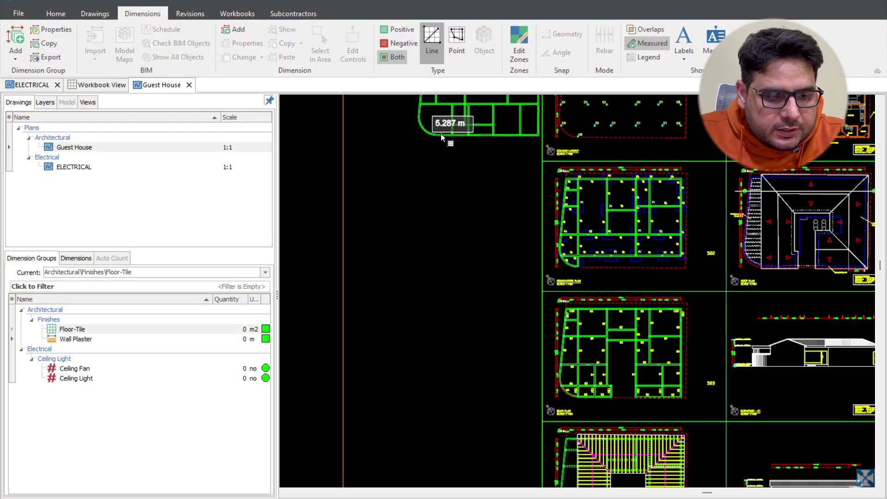
Open the Guest House drawing, zoom into its beam plan, and make Floor-Tile the current group
double_click(79, 168)
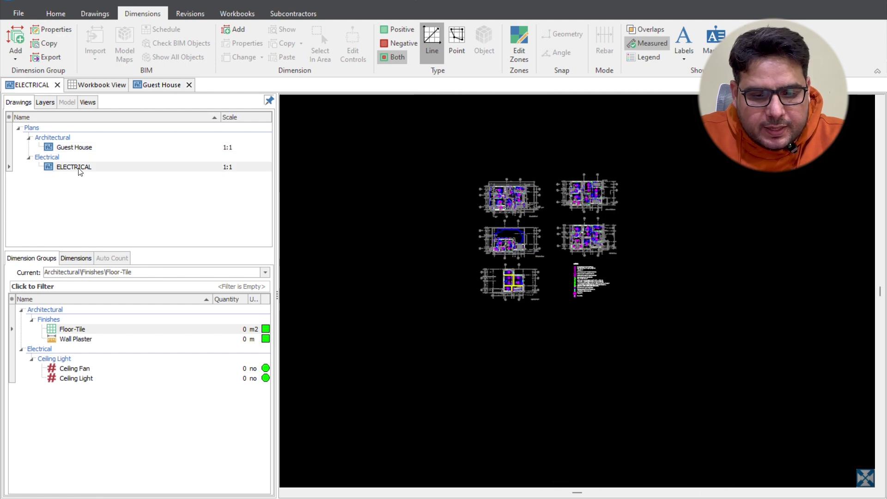
double_click(74, 148)
scroll(457, 221, down, 5)
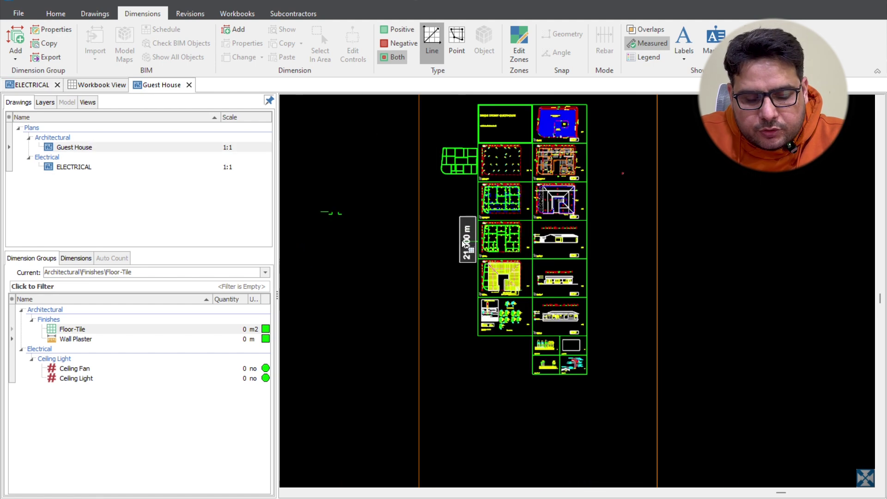
key(Page_Down)
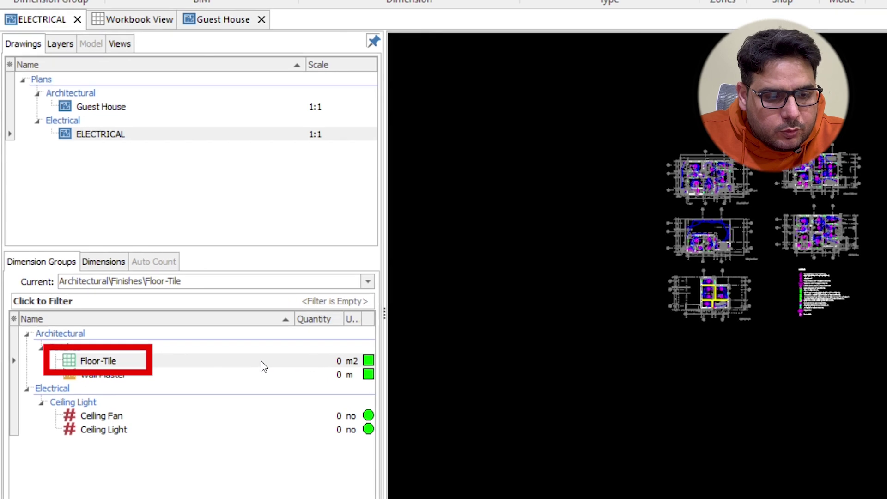
click(194, 330)
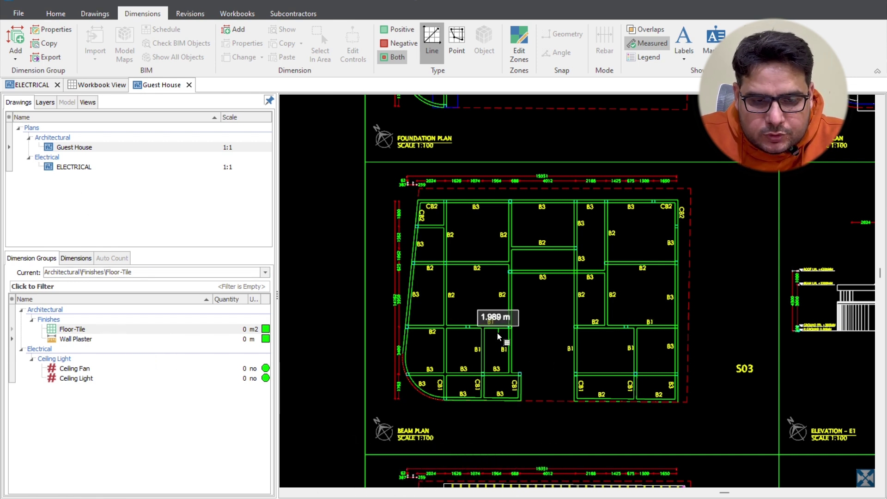
Outline the top-left B3/B2 room as an 18.80 m2 Floor-Tile area and colour Floor-Tile areas orange
click(478, 107)
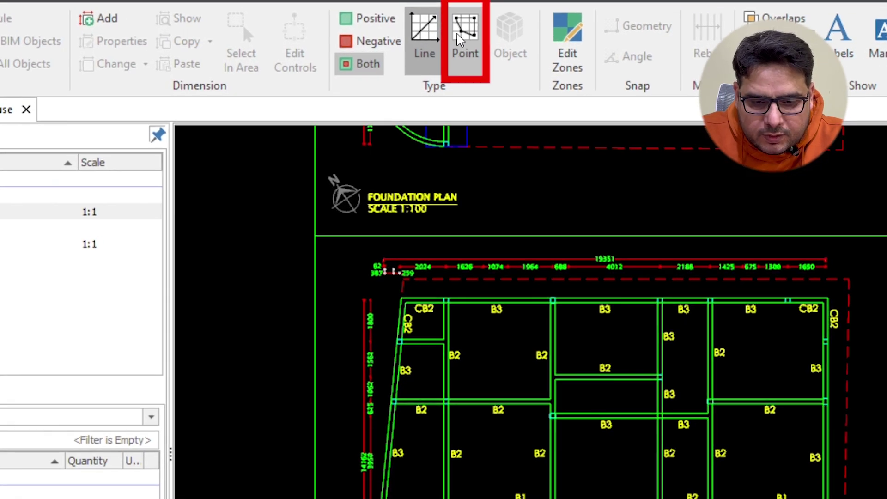
click(460, 39)
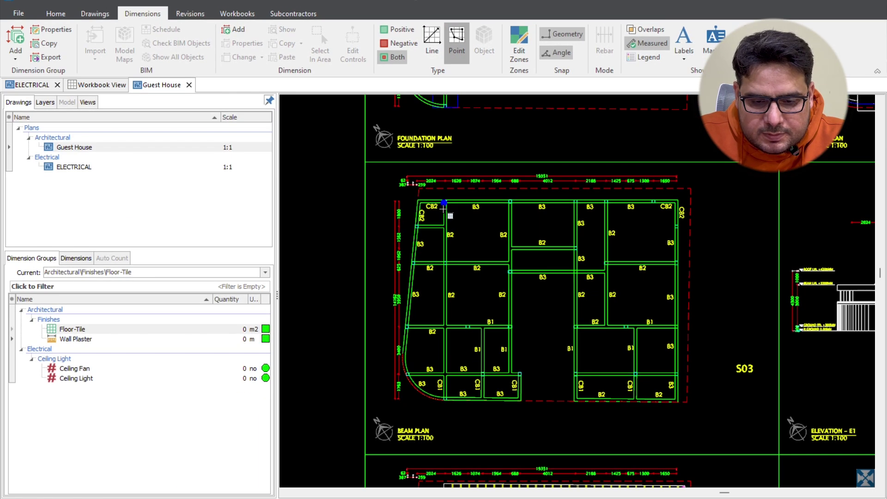
scroll(510, 201, up, 4)
click(508, 197)
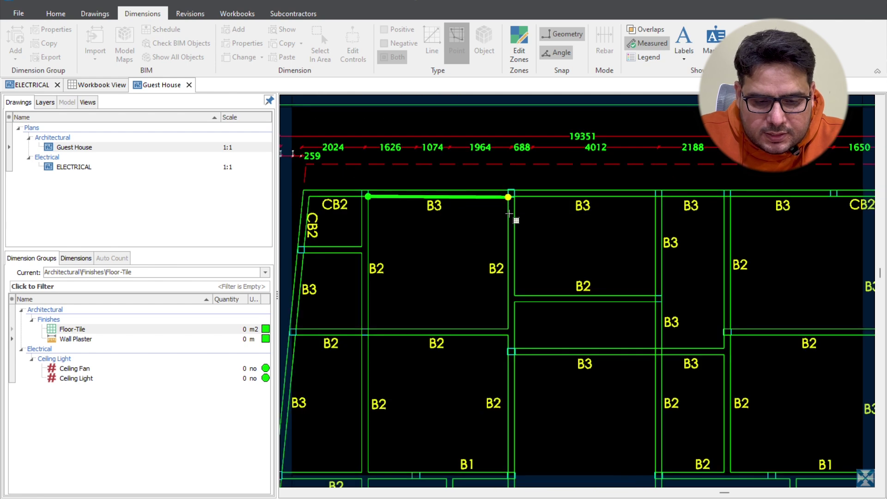
click(508, 328)
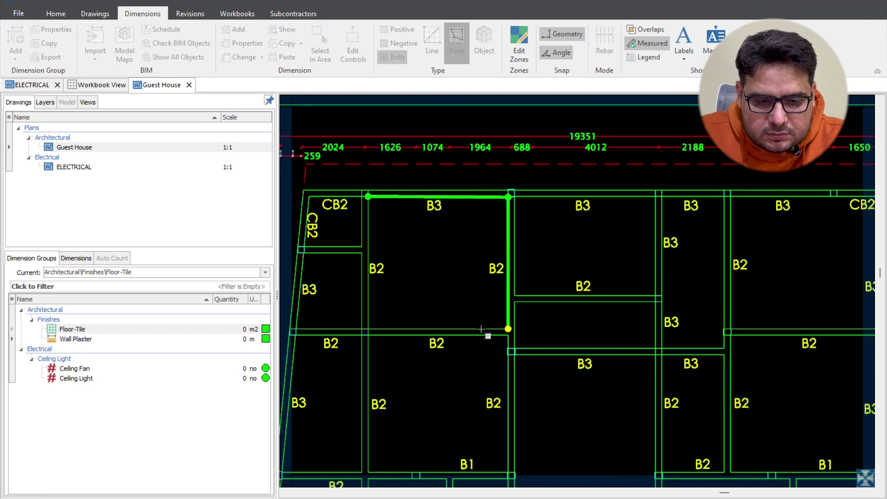
click(368, 329)
key(Return)
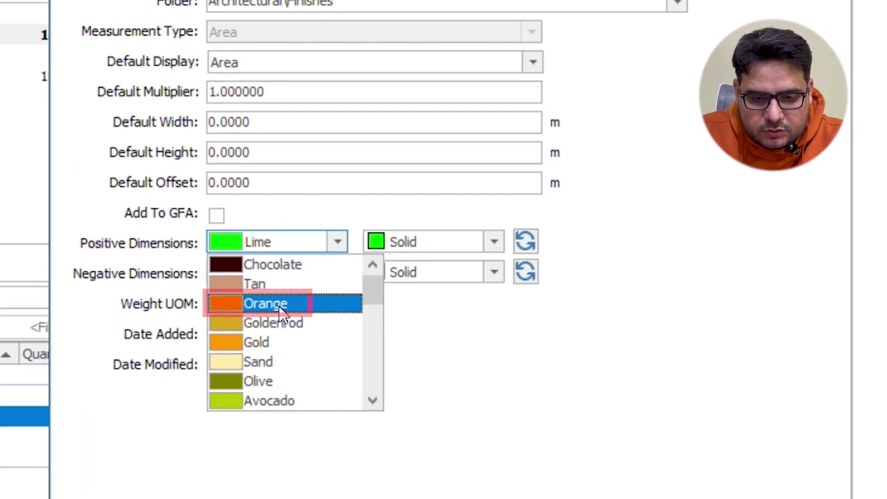
click(281, 306)
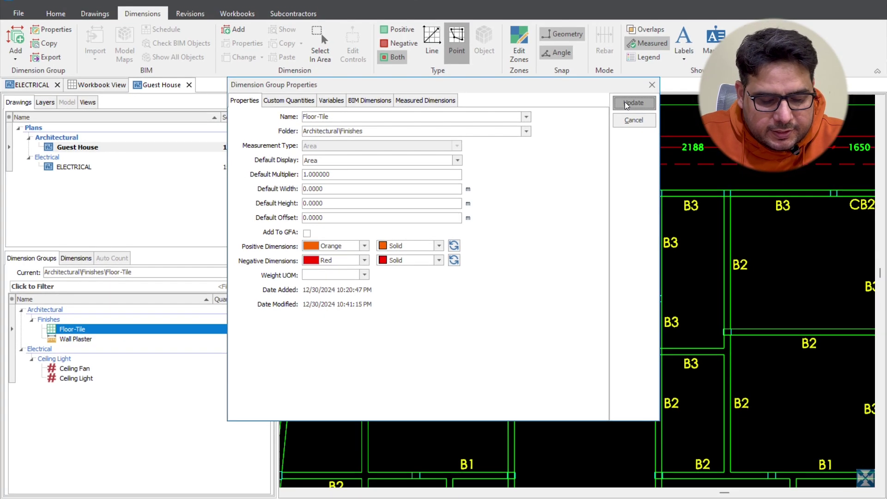
click(632, 103)
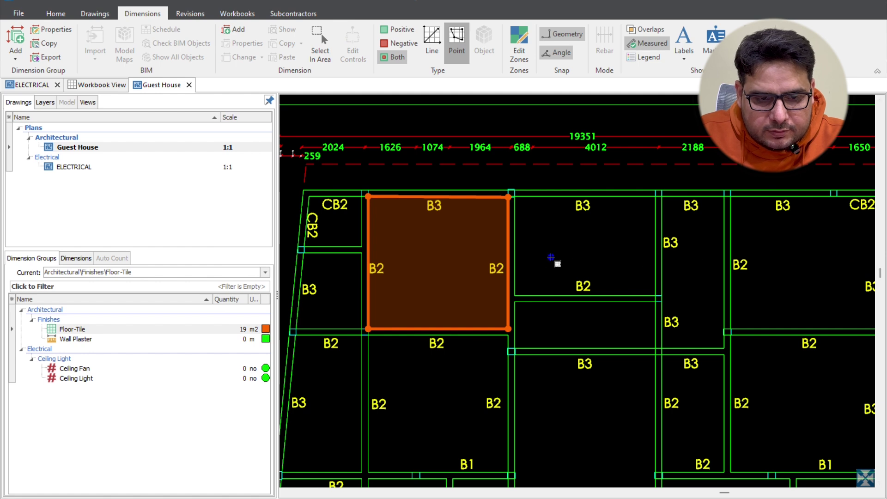
Select the orange floor-tile area, then trace the room outline again in Line mode
key(Escape)
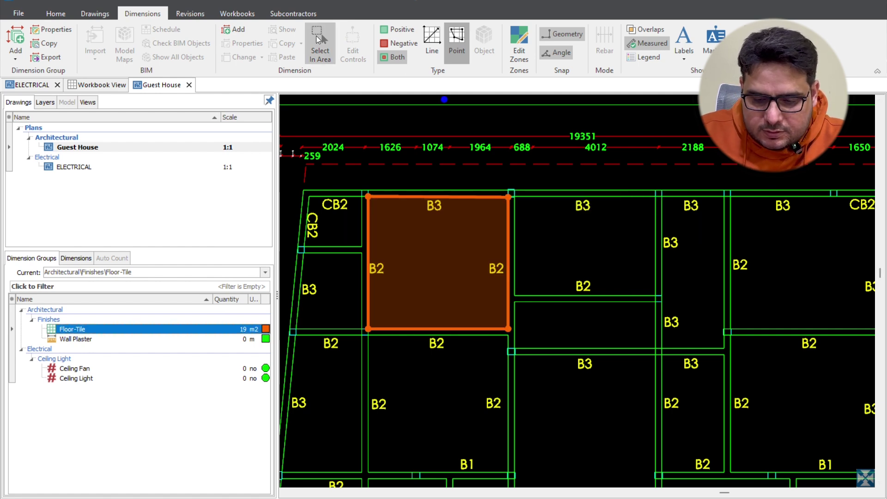
drag(615, 368, 318, 167)
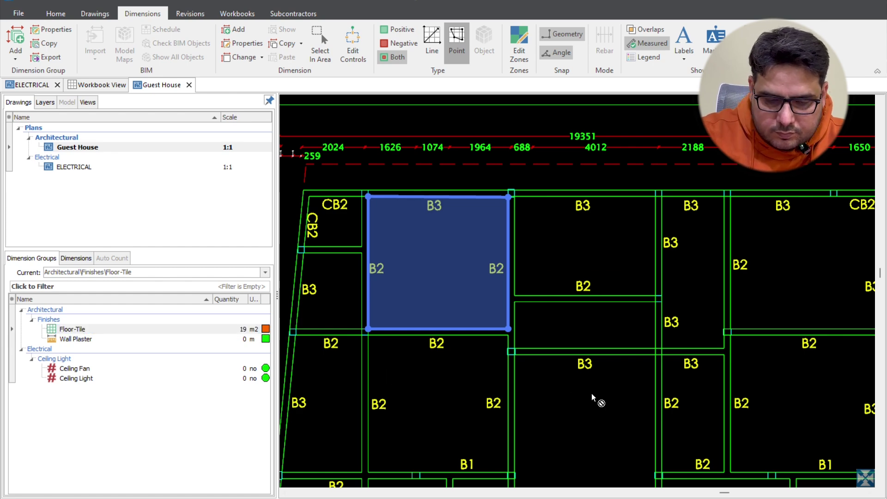
click(432, 44)
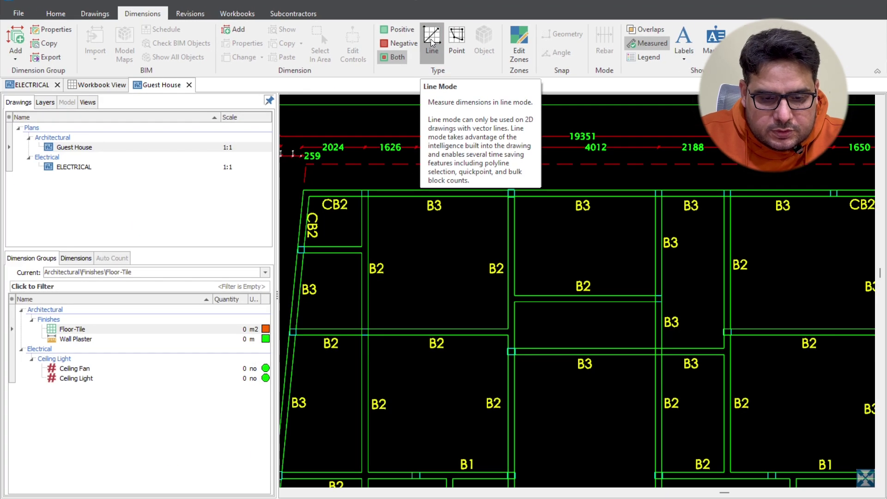
click(432, 195)
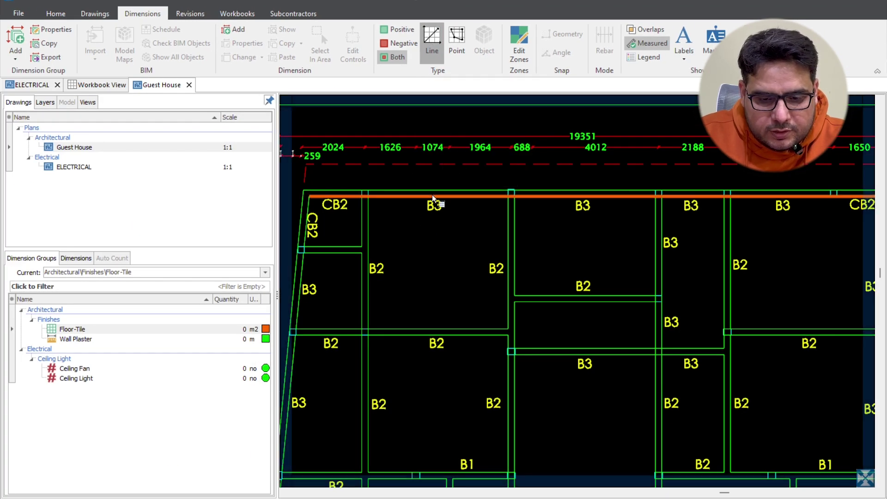
click(461, 327)
key(Return)
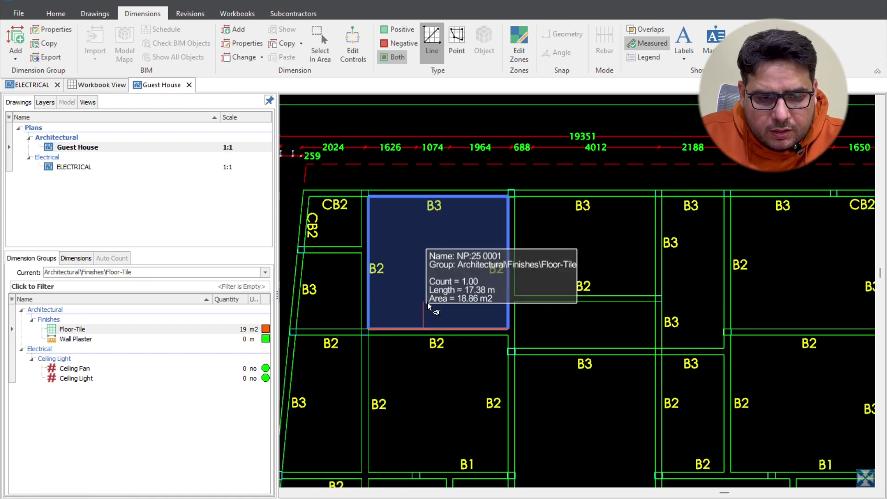
Box-select the traced floor-tile area and delete it, returning Floor-Tile to 0 m2
click(321, 46)
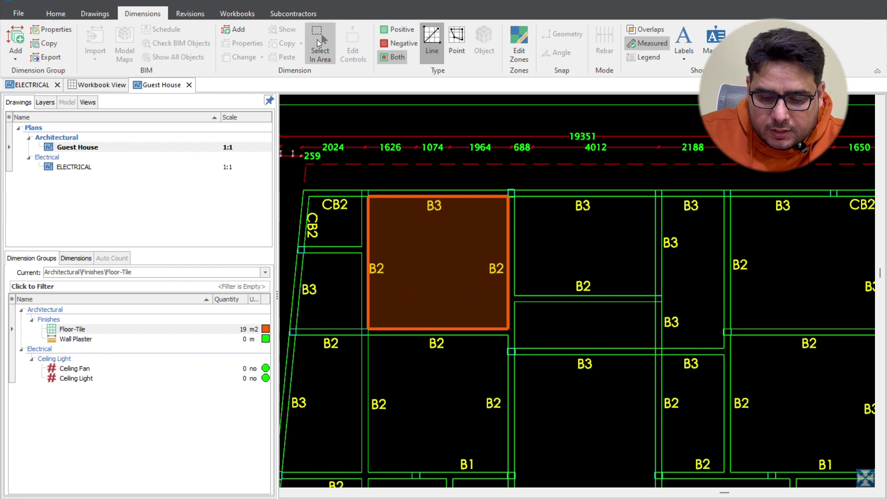
drag(323, 153, 566, 348)
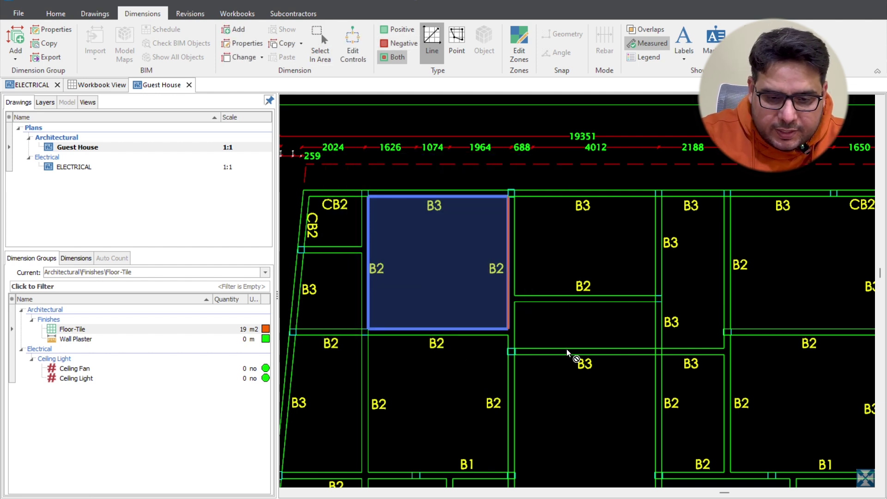
key(Delete)
key(Return)
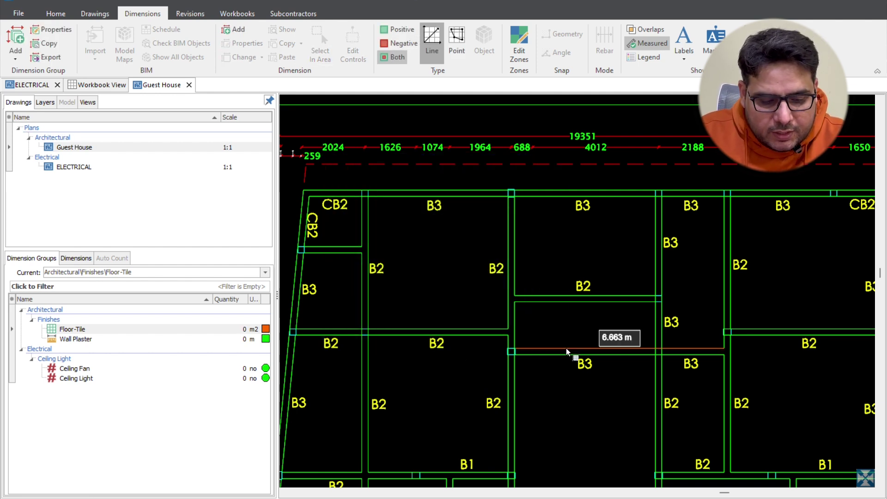
key(shift)
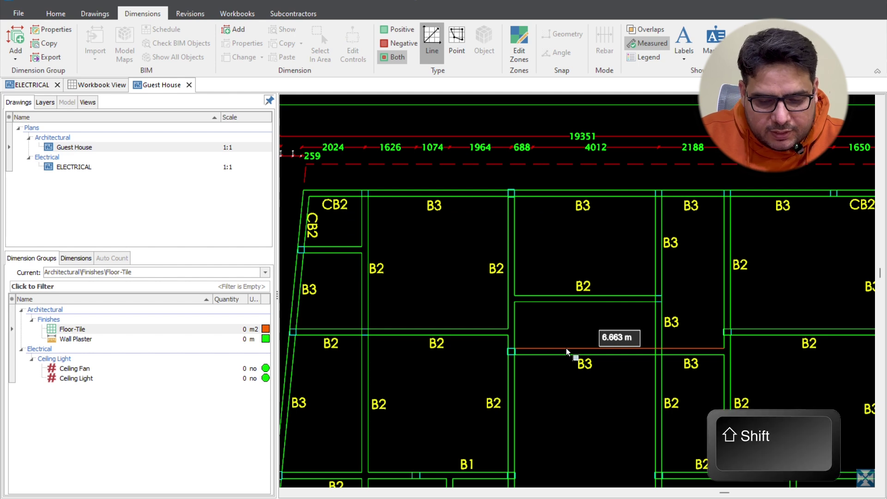
Capture the top-left, upper middle, narrow right and small middle rooms as Floor-Tile areas
shift+click(442, 288)
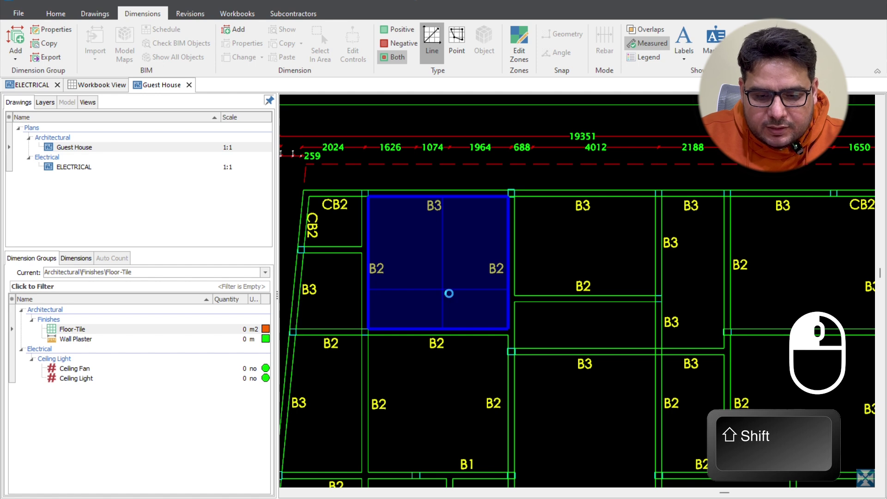
shift+click(561, 267)
shift+click(676, 264)
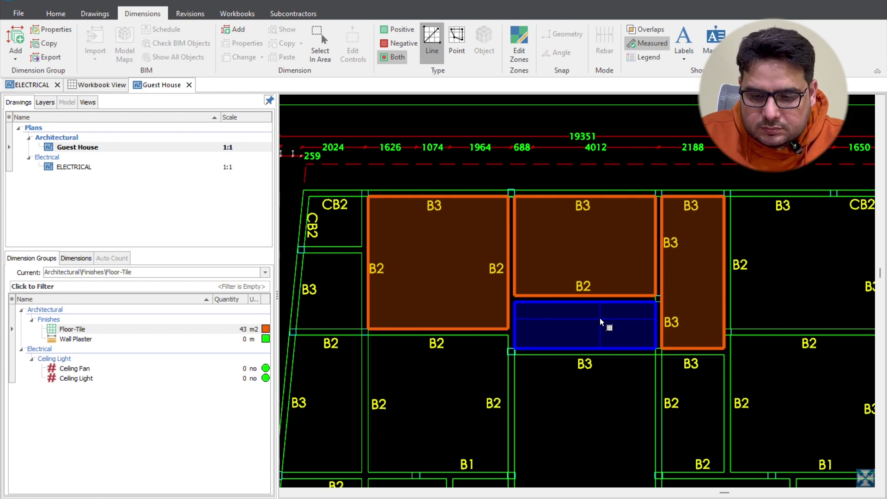
shift+click(599, 318)
scroll(764, 315, down, 3)
scroll(634, 301, up, 2)
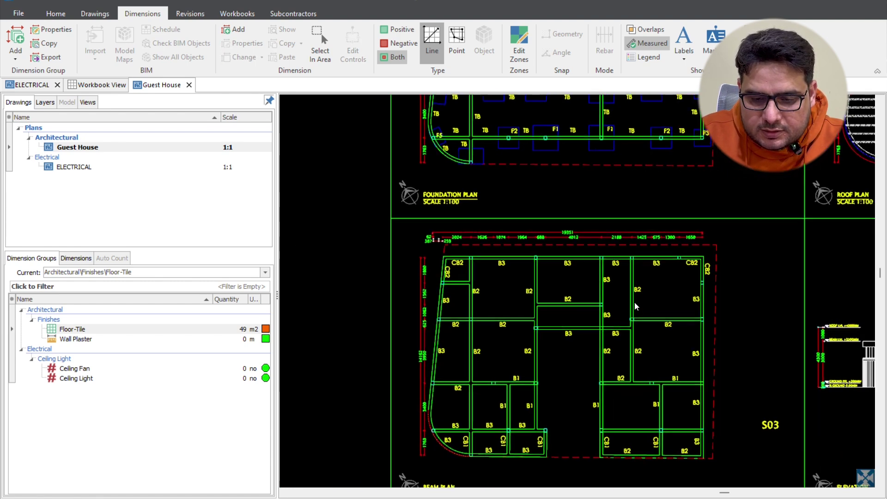
scroll(628, 284, down, 1)
Add the remaining right-side rooms and the large central B1 room, reaching 164 m2
shift+click(627, 283)
shift+click(635, 331)
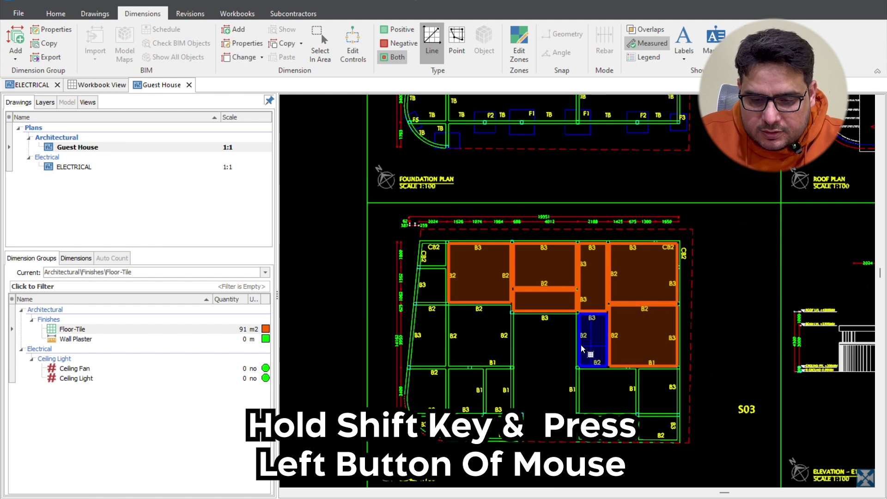
shift+click(584, 346)
shift+click(602, 397)
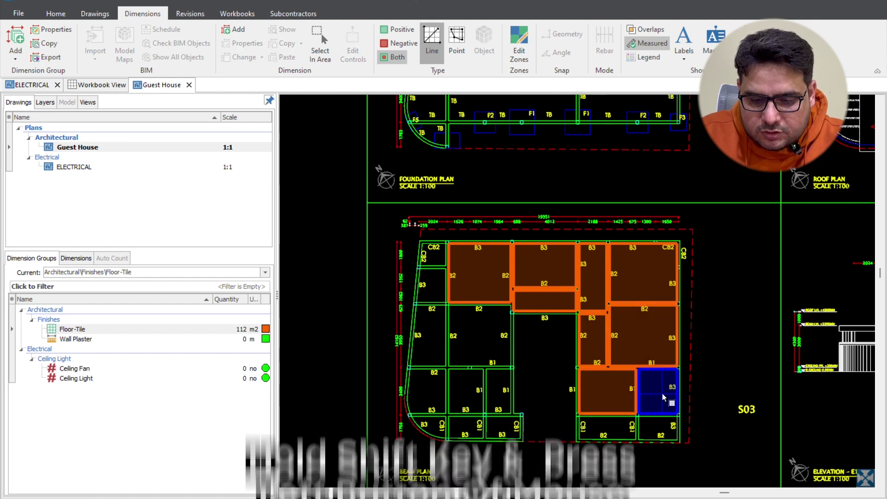
shift+click(662, 393)
shift+click(658, 428)
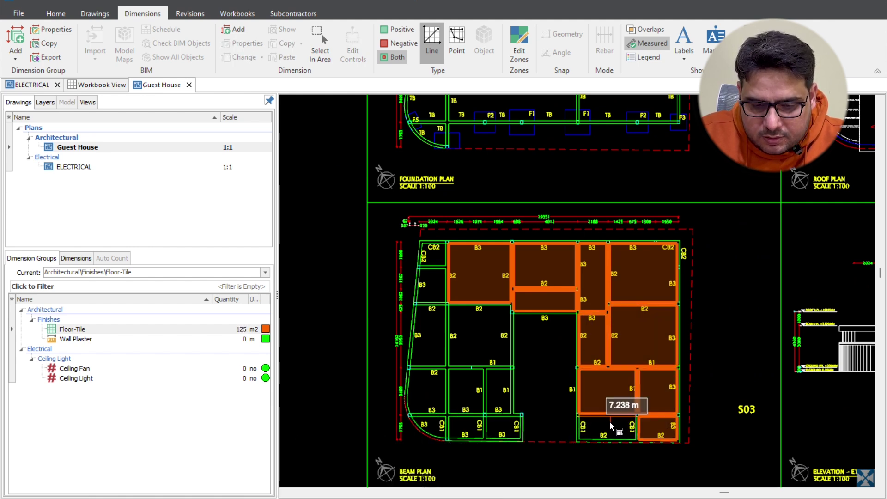
shift+click(609, 422)
scroll(547, 383, up, 3)
scroll(546, 384, down, 3)
scroll(529, 394, up, 4)
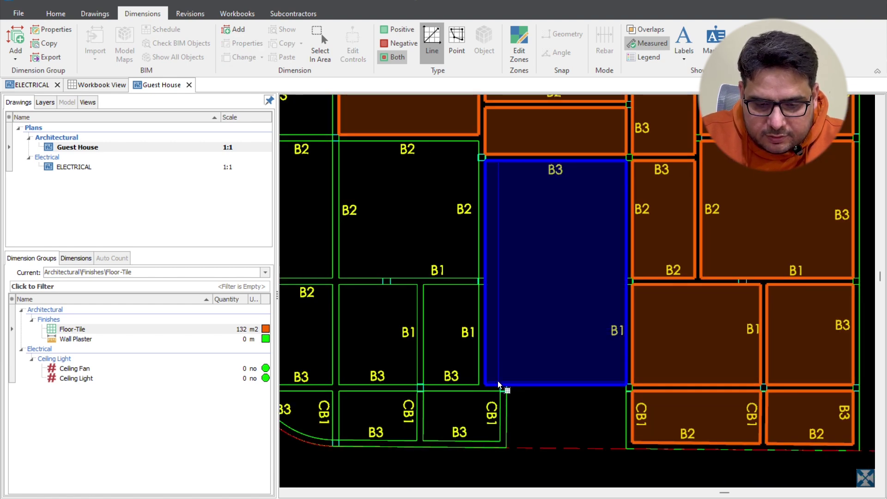
shift+click(499, 376)
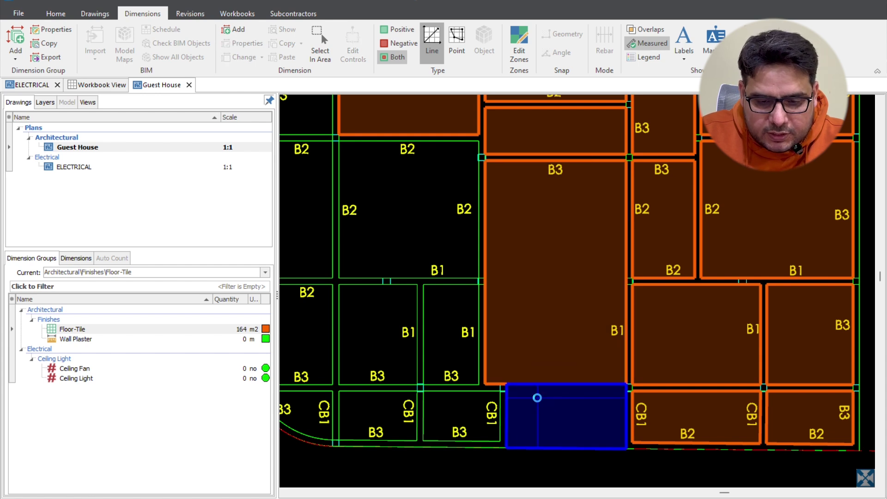
Add the central, bottom, B1/B3, CB1/B3 and B2/B1 rooms as Floor-Tile areas
key(ctrl)
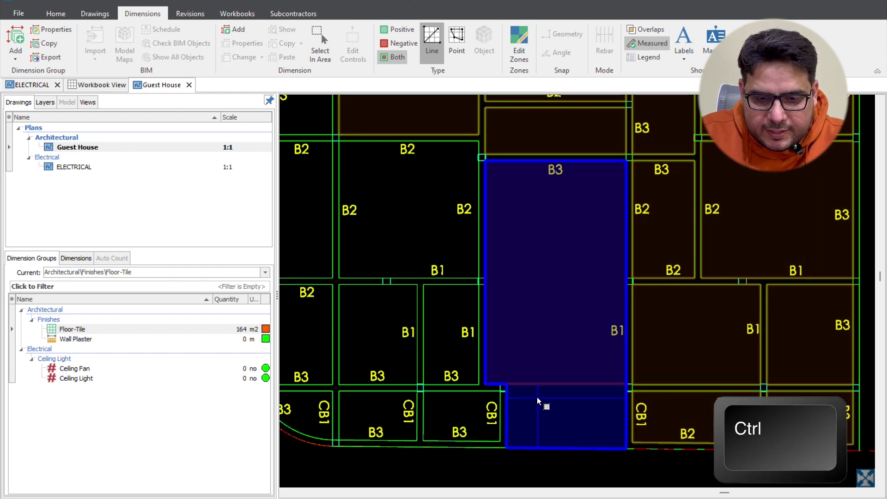
ctrl+click(537, 397)
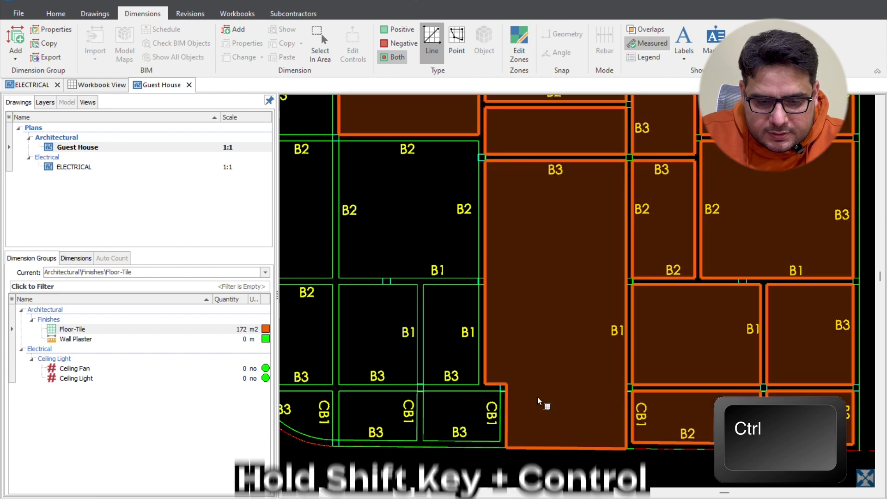
ctrl+shift+click(449, 328)
ctrl+shift+click(471, 407)
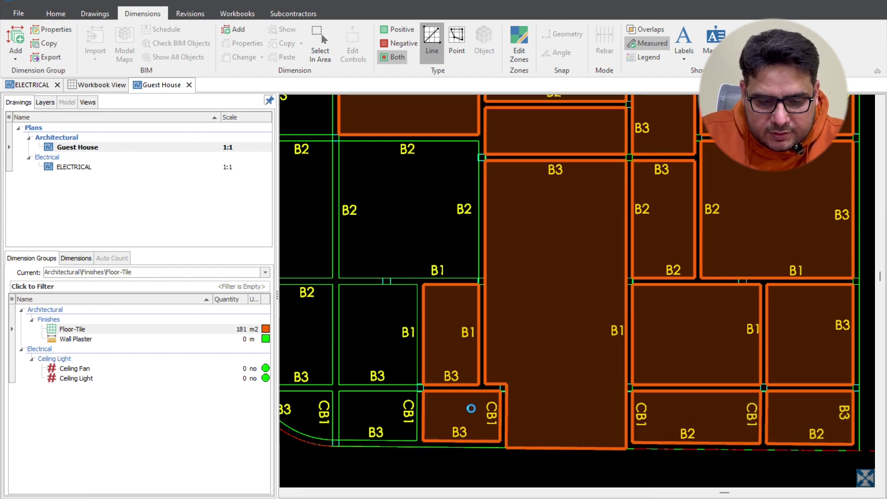
ctrl+shift+click(397, 404)
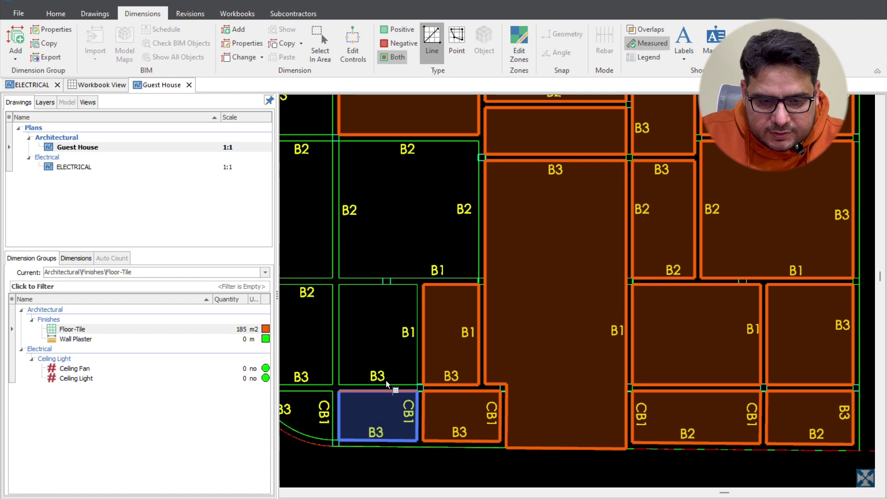
ctrl+shift+click(381, 342)
ctrl+shift+click(397, 239)
scroll(504, 293, down, 4)
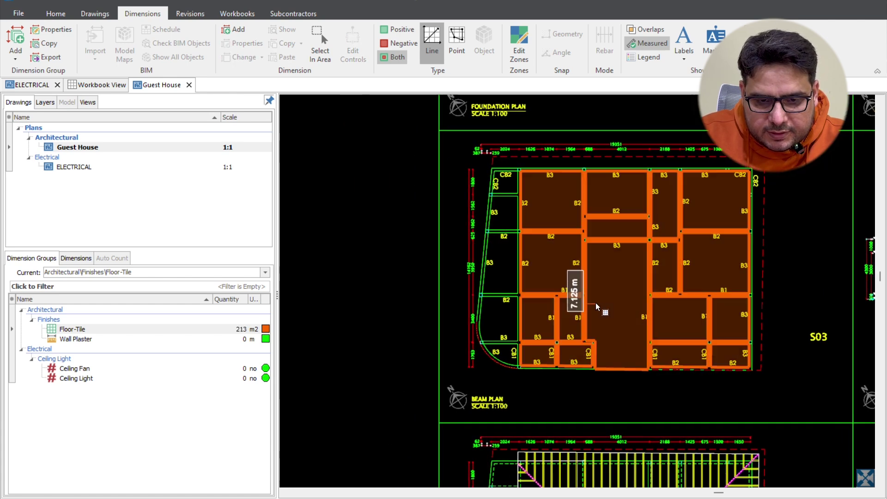
scroll(513, 194, up, 4)
Add the CB2, B3, B2/B3 and curved corner rooms to reach 231 m2, then select Wall Plaster
ctrl+shift+click(493, 134)
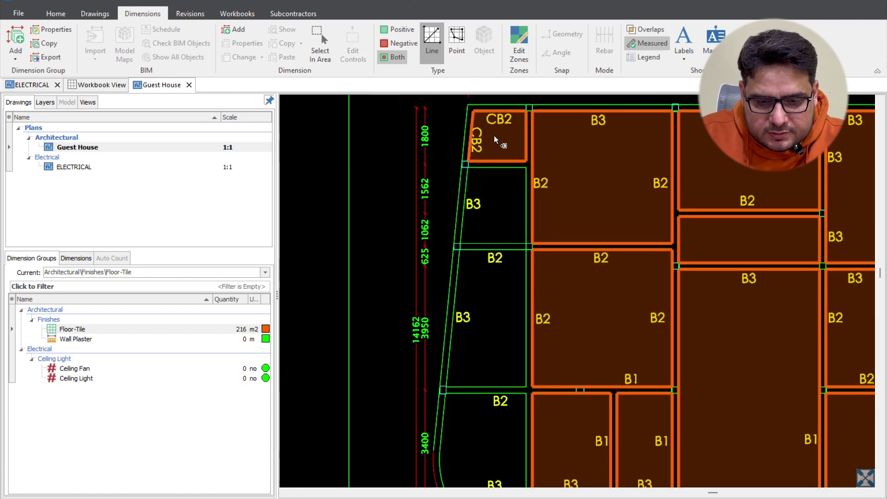
ctrl+shift+click(495, 196)
ctrl+shift+click(485, 320)
scroll(486, 320, down, 4)
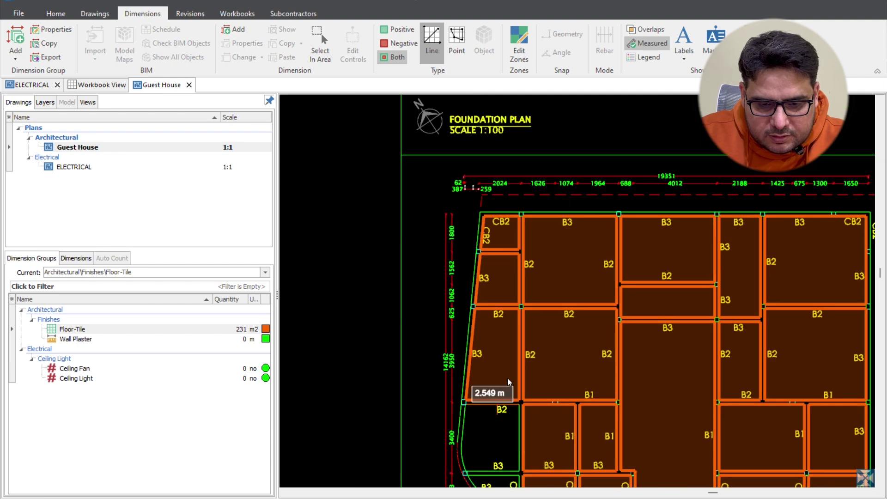
scroll(527, 298, up, 5)
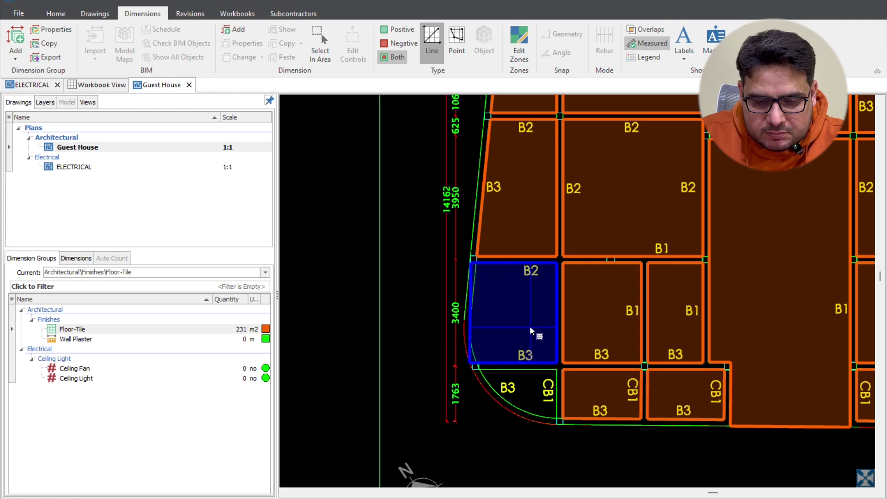
click(530, 387)
scroll(553, 318, down, 5)
scroll(534, 333, up, 2)
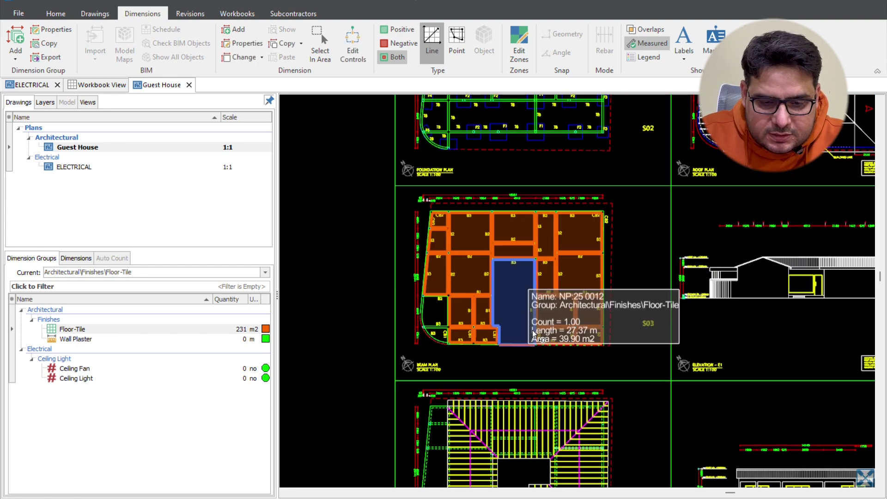
scroll(442, 319, up, 3)
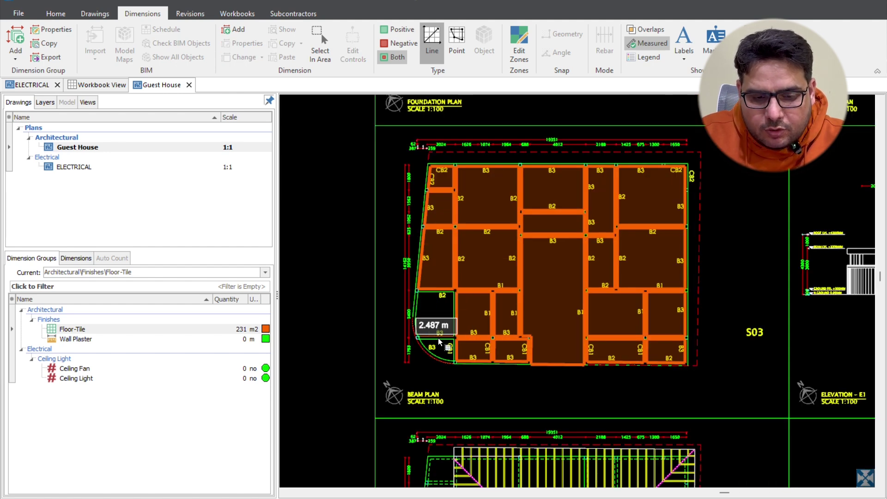
scroll(422, 332, up, 3)
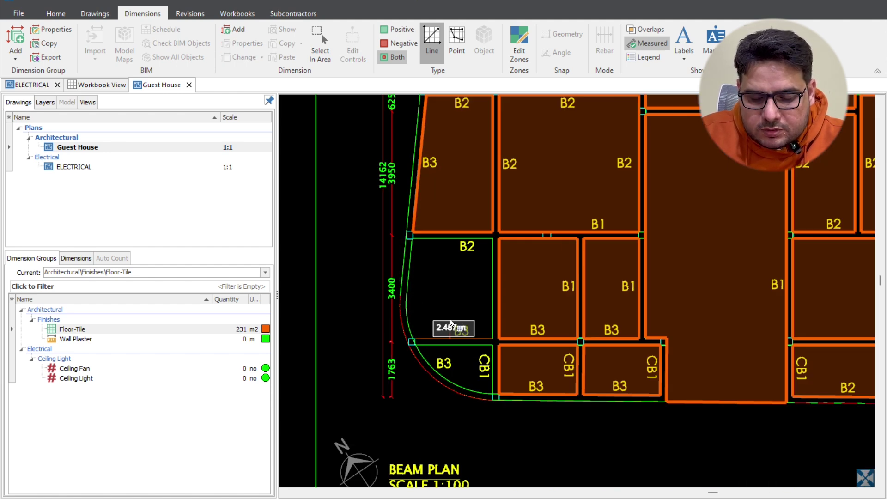
scroll(443, 317, down, 3)
key(Escape)
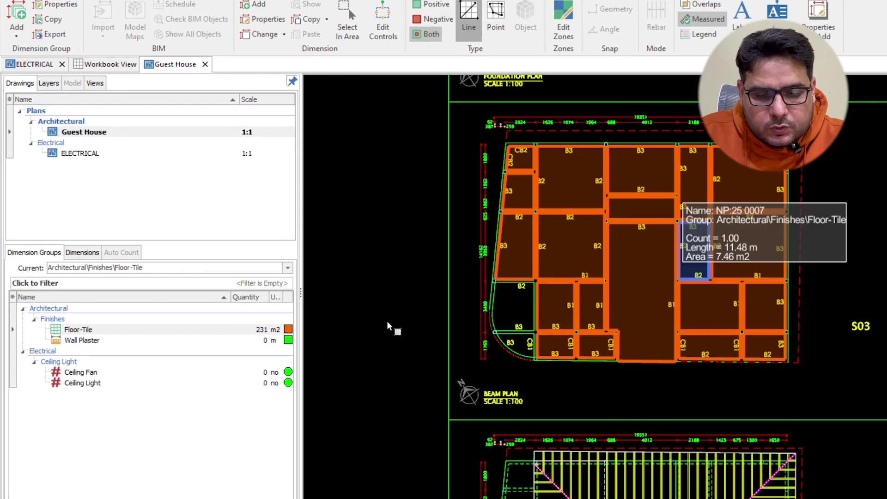
click(178, 342)
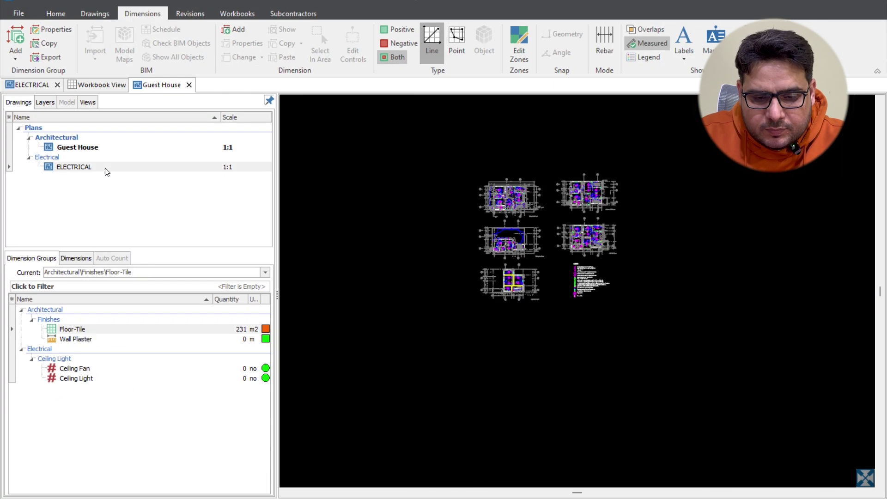
Begin a wall-plaster line along the basement wall, then cancel it
click(532, 286)
scroll(533, 289, up, 5)
scroll(526, 240, down, 2)
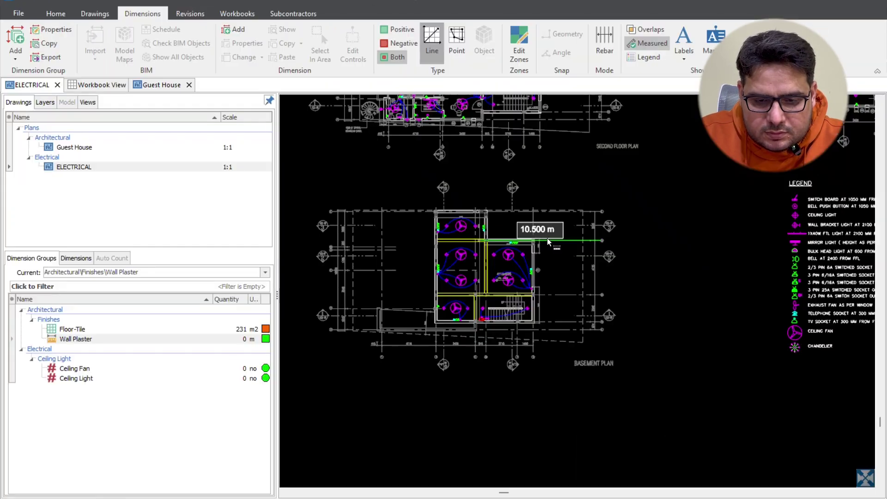
scroll(541, 238, up, 1)
click(534, 239)
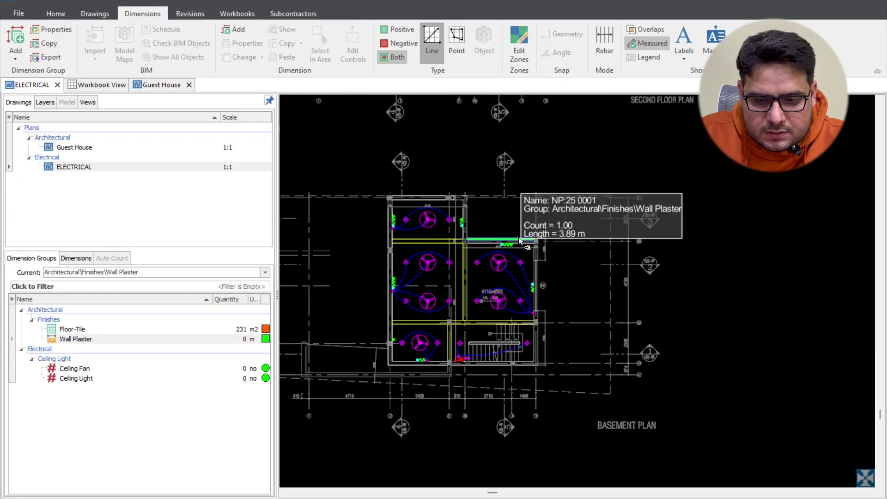
scroll(533, 231, up, 4)
click(534, 238)
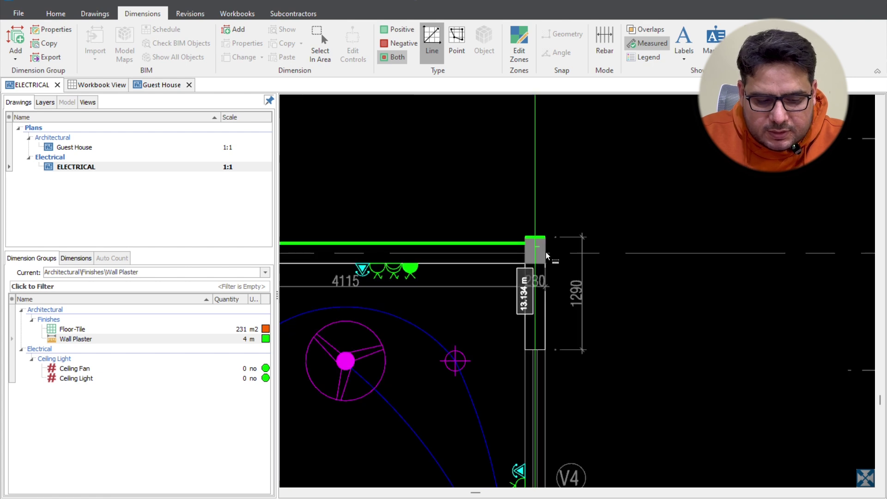
scroll(572, 377, down, 3)
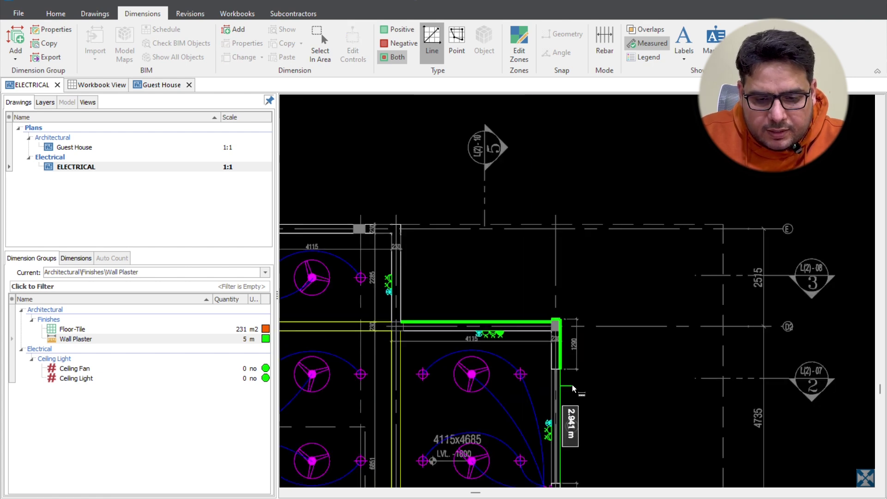
key(Escape)
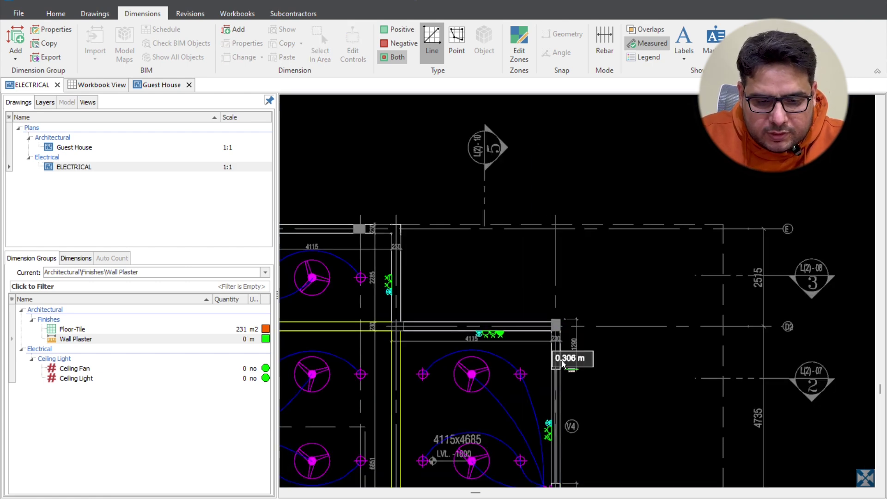
In Point mode, draw a wall-plaster line from the wall corner to the column corner
click(456, 43)
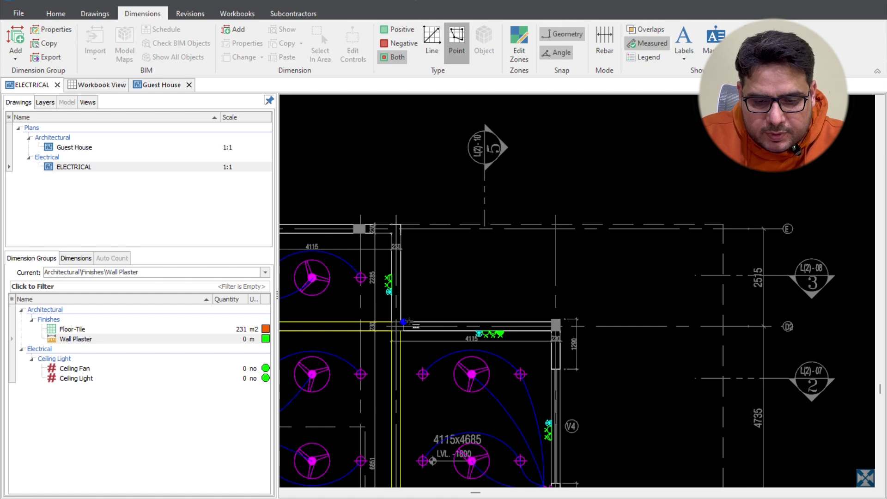
click(409, 321)
scroll(552, 323, up, 2)
scroll(544, 327, up, 4)
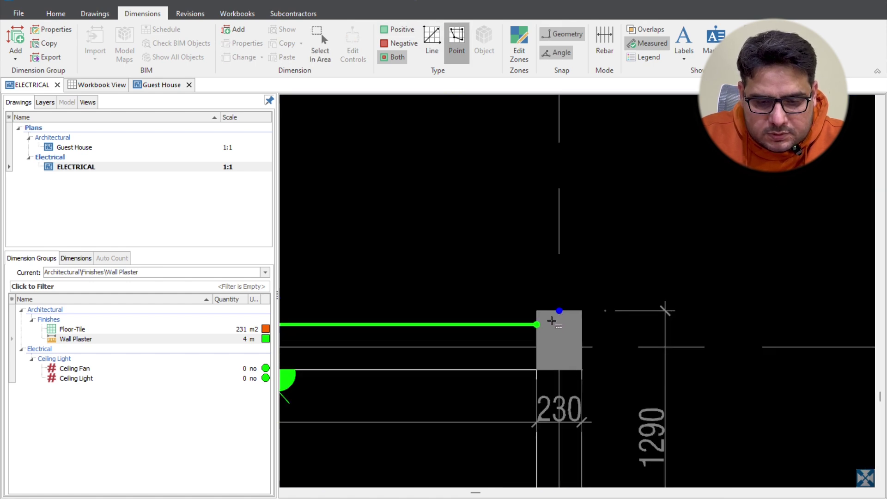
click(518, 328)
right_click(517, 328)
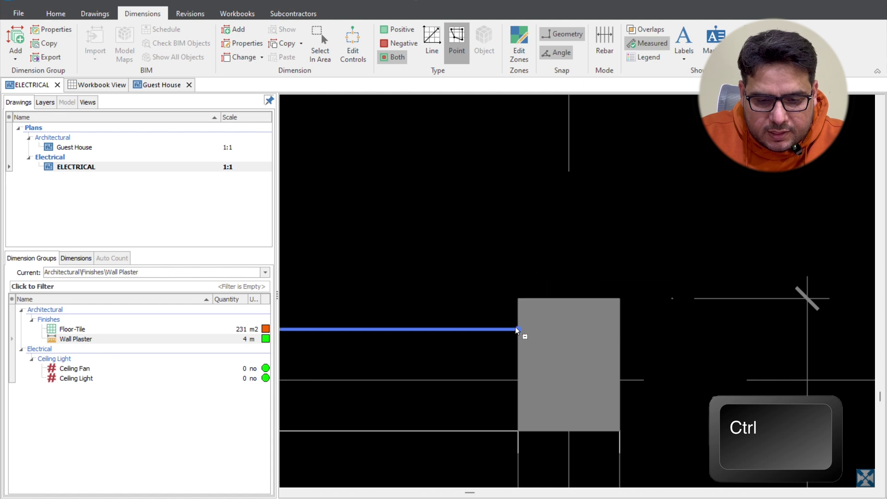
Extend the plaster line up to the column's top-right corner and down its right side
click(519, 330)
ctrl+click(520, 314)
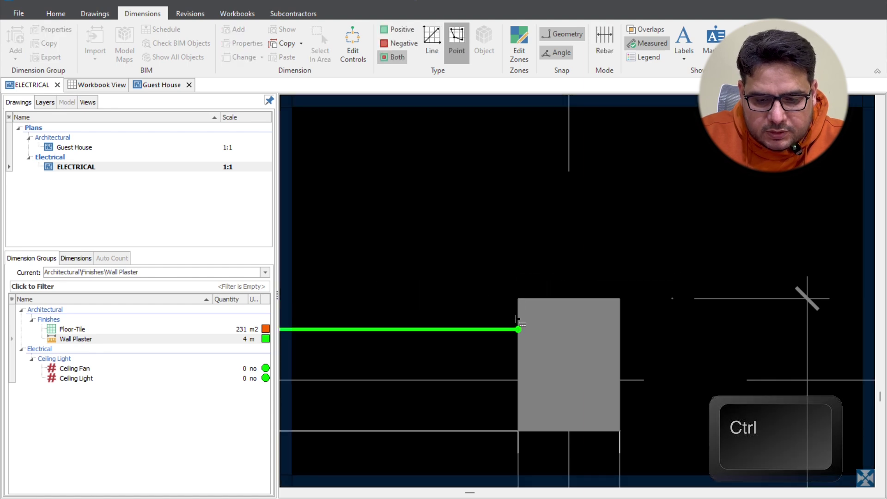
click(518, 298)
click(619, 298)
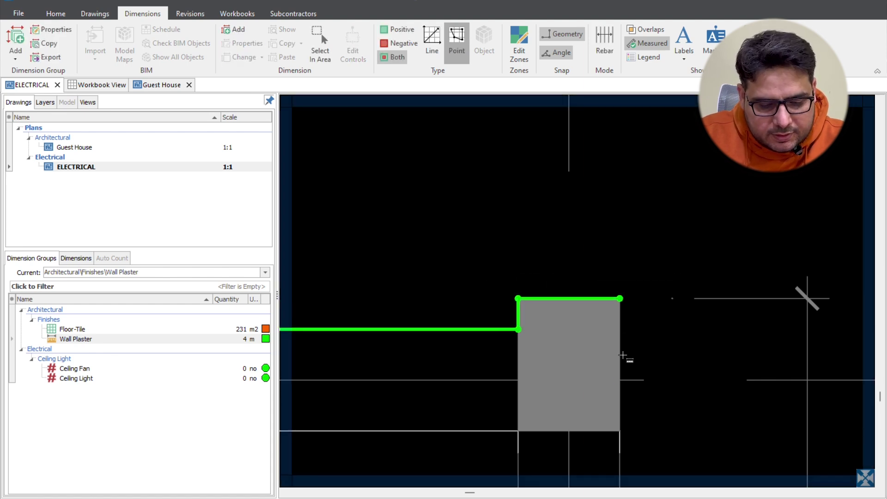
right_click(616, 411)
click(616, 412)
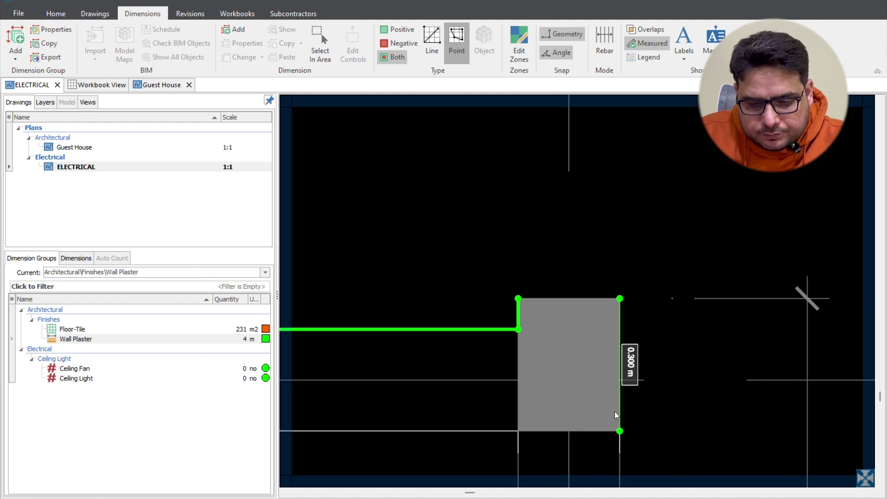
right_click(614, 411)
scroll(615, 411, down, 6)
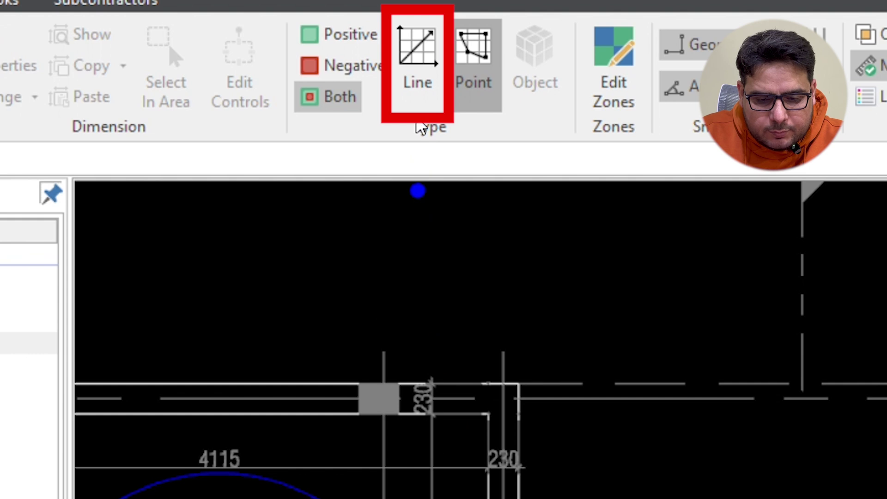
In Line mode, trace wall plaster along the top wall and around the column corner
click(431, 42)
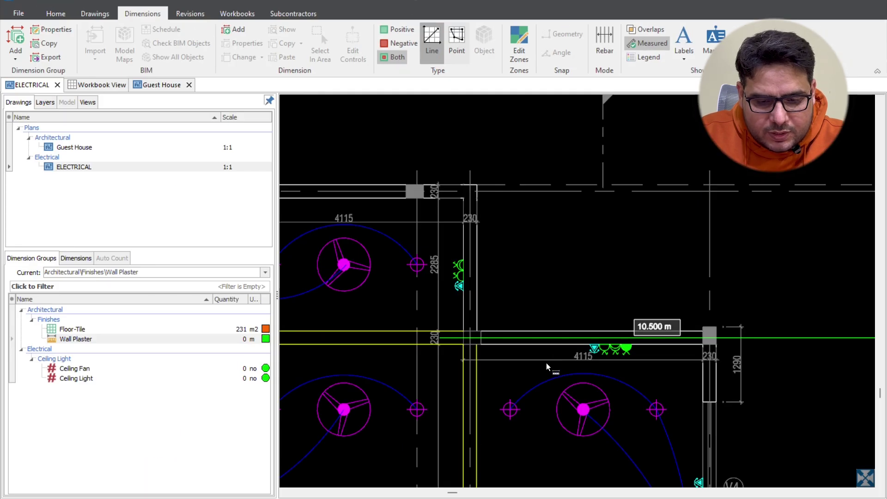
click(503, 328)
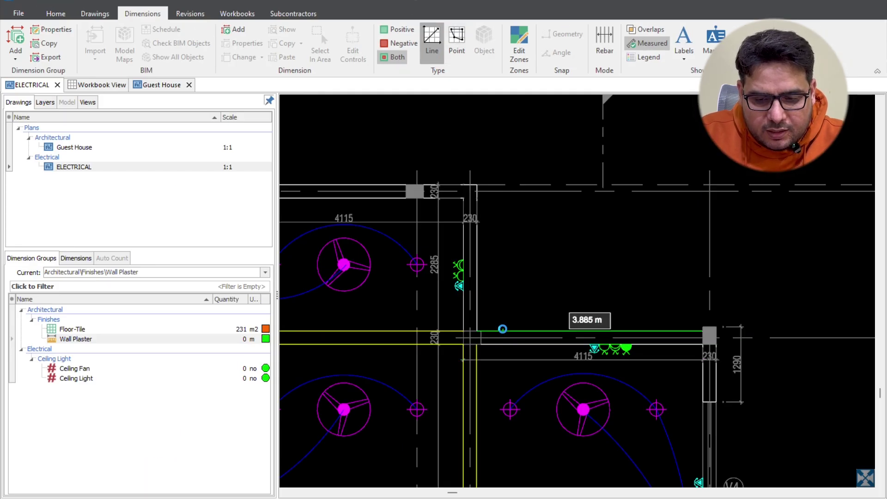
scroll(734, 330, up, 3)
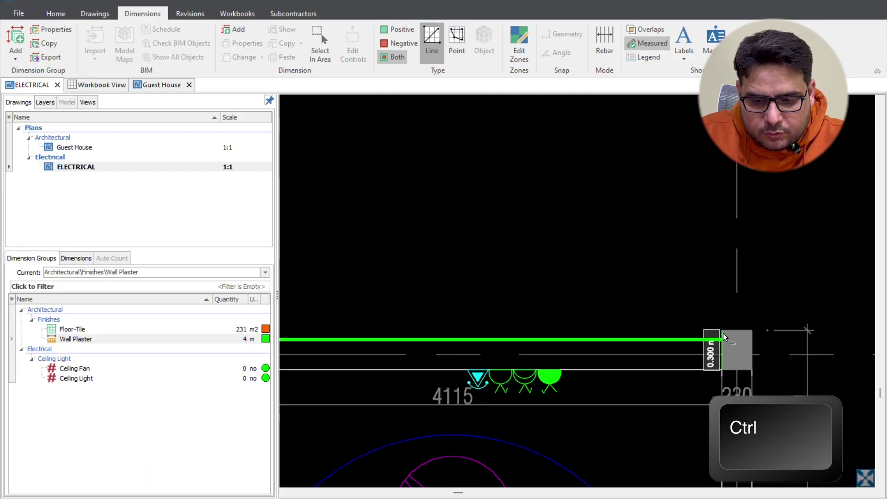
click(723, 335)
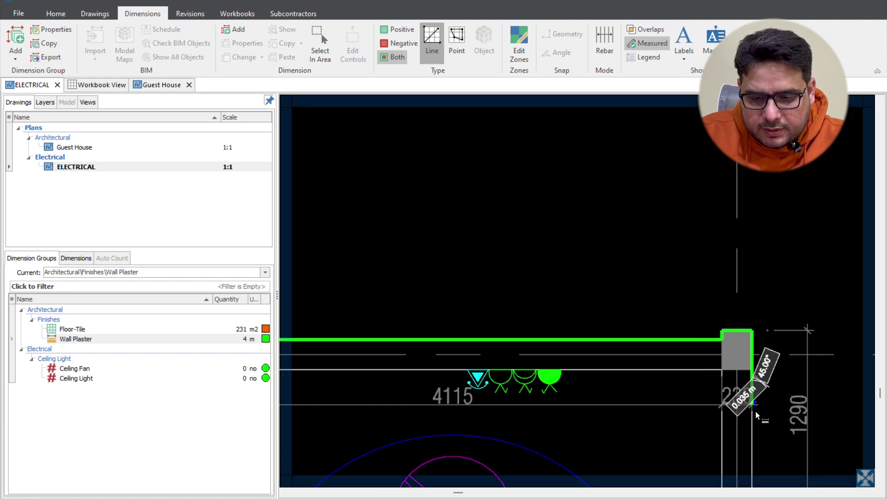
scroll(741, 271, down, 2)
click(740, 271)
scroll(740, 270, down, 1)
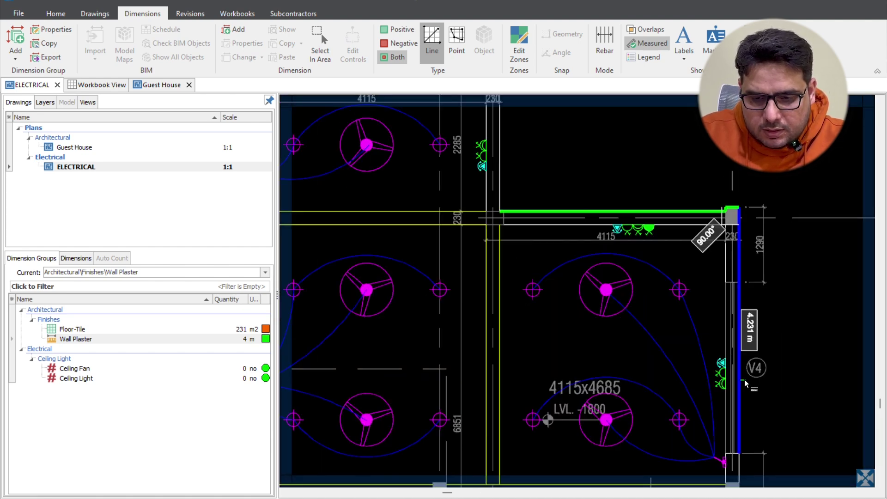
scroll(751, 291, down, 2)
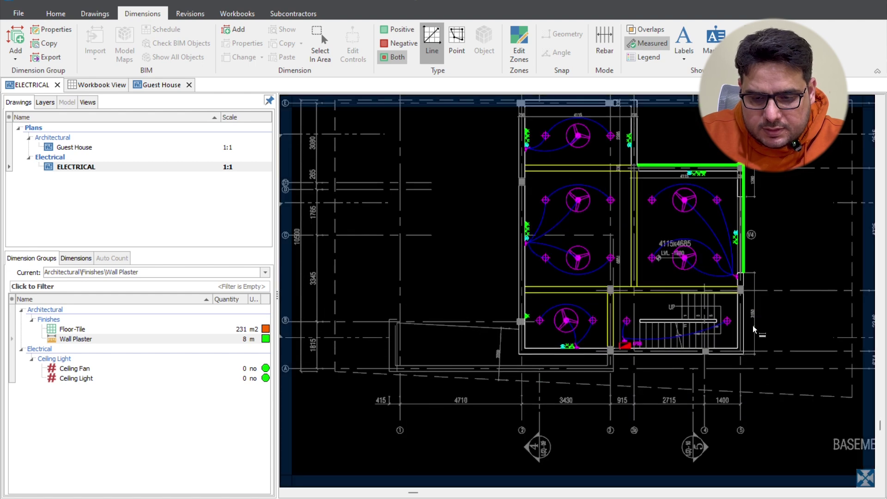
Continue down the right, bottom and left walls to close the outline at 37 m
click(743, 353)
click(615, 354)
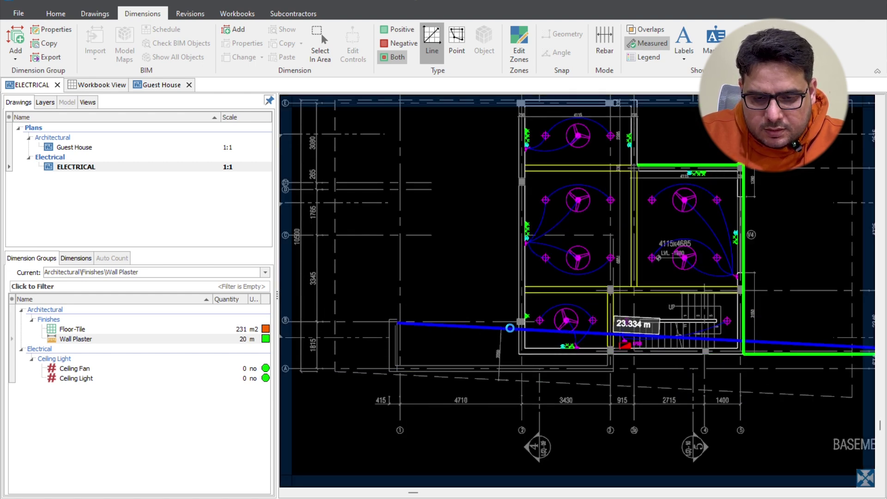
click(519, 354)
scroll(530, 310, down, 2)
scroll(528, 250, up, 2)
click(524, 243)
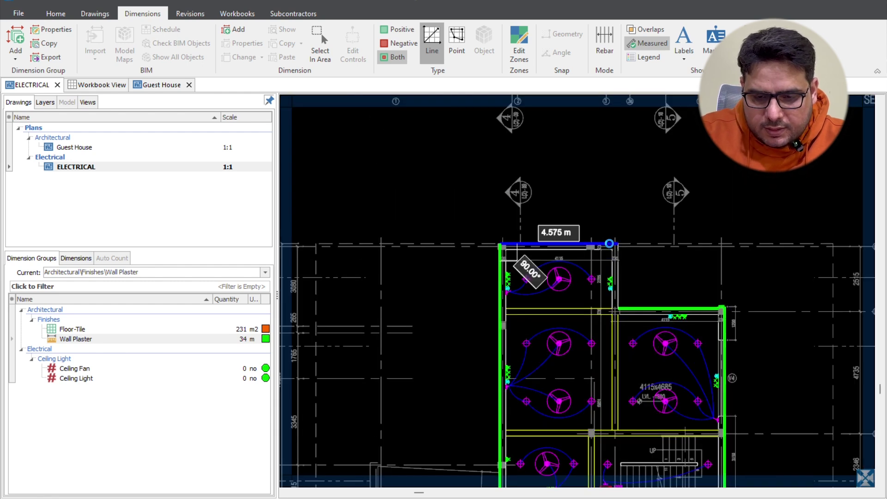
click(617, 244)
click(618, 307)
scroll(617, 307, down, 2)
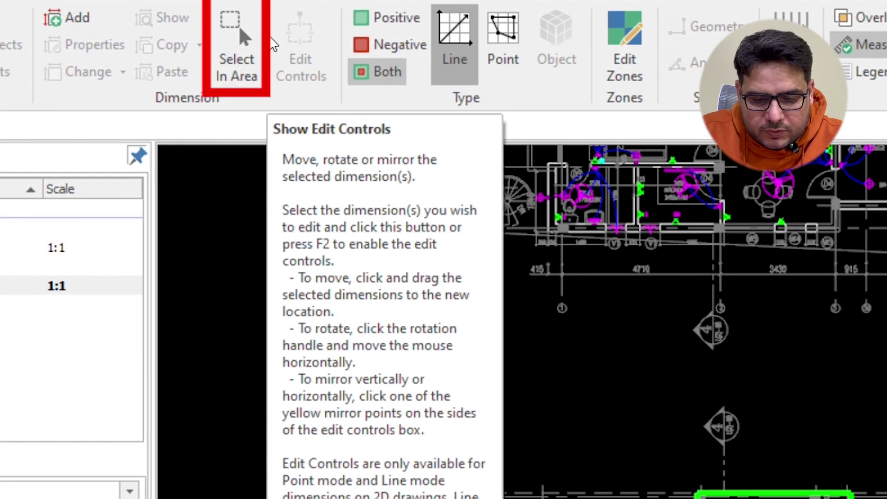
Box-select the whole green wall-plaster outline and drag it slightly using the edit controls
click(254, 34)
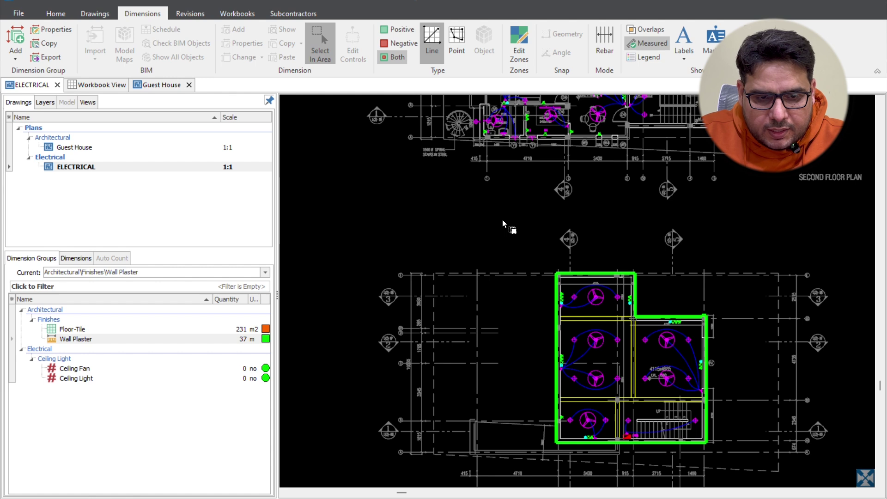
drag(503, 219, 793, 476)
click(360, 54)
mouse_move(594, 335)
mouse_down()
mouse_move(478, 324)
mouse_move(433, 245)
mouse_move(426, 264)
mouse_move(438, 257)
mouse_move(453, 285)
mouse_move(455, 272)
mouse_move(510, 310)
mouse_move(607, 333)
mouse_move(600, 337)
mouse_up()
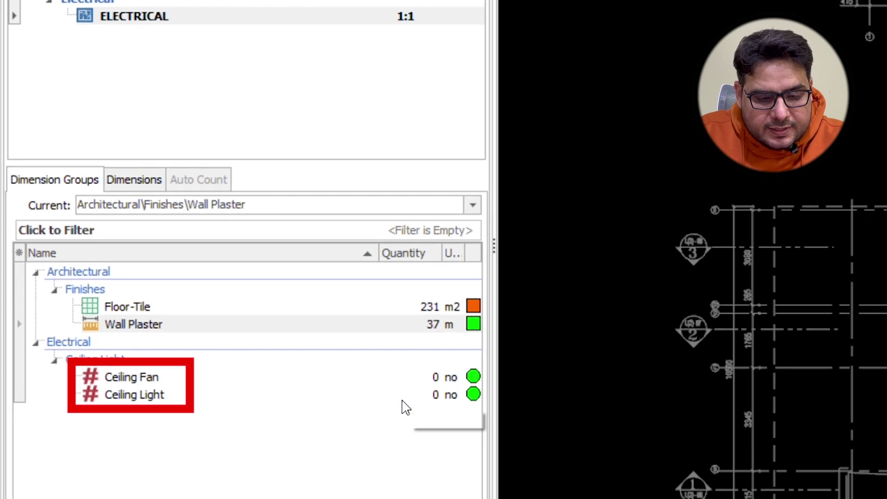
Make Ceiling Light the current group after briefly selecting Ceiling Fan
click(226, 379)
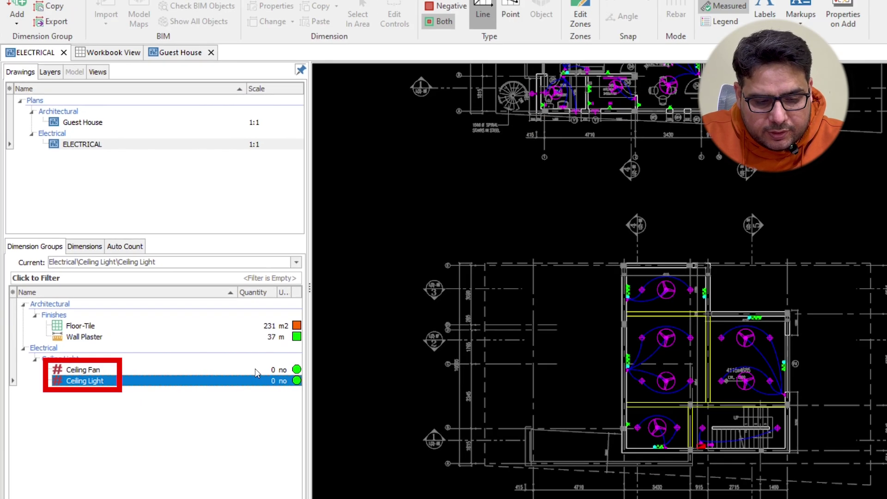
click(405, 381)
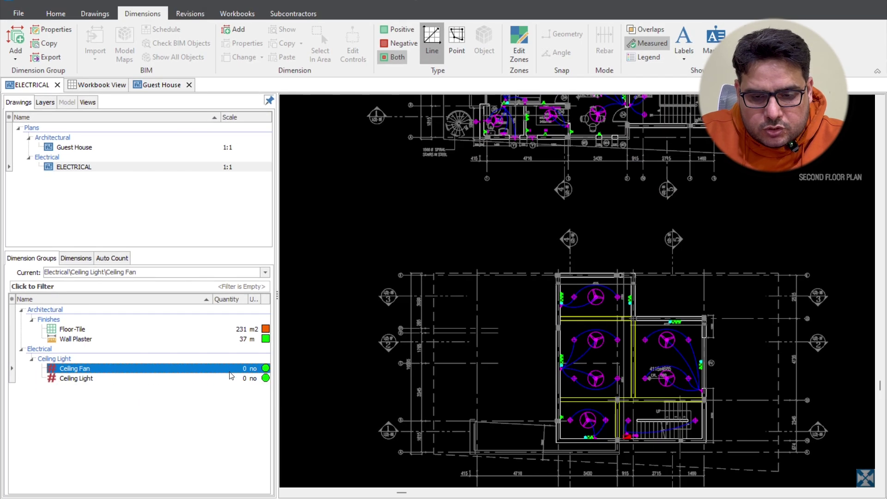
click(234, 382)
scroll(536, 273, down, 2)
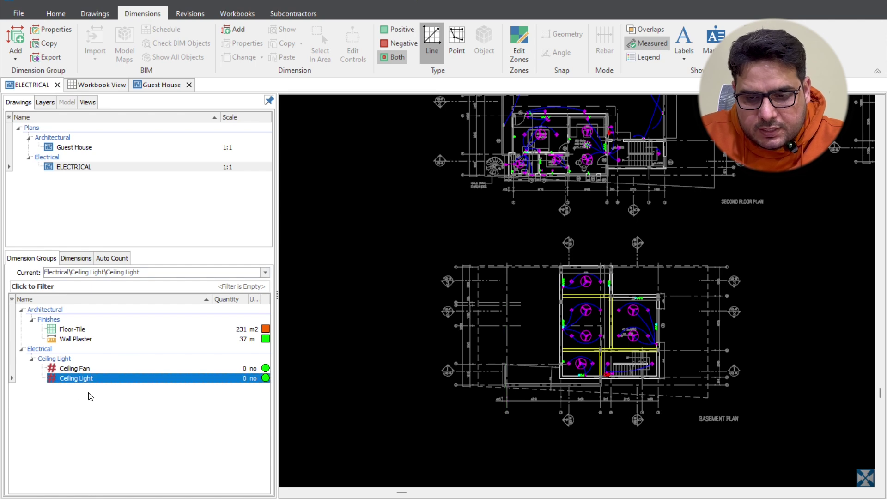
scroll(739, 254, down, 2)
scroll(734, 177, up, 4)
scroll(733, 173, up, 4)
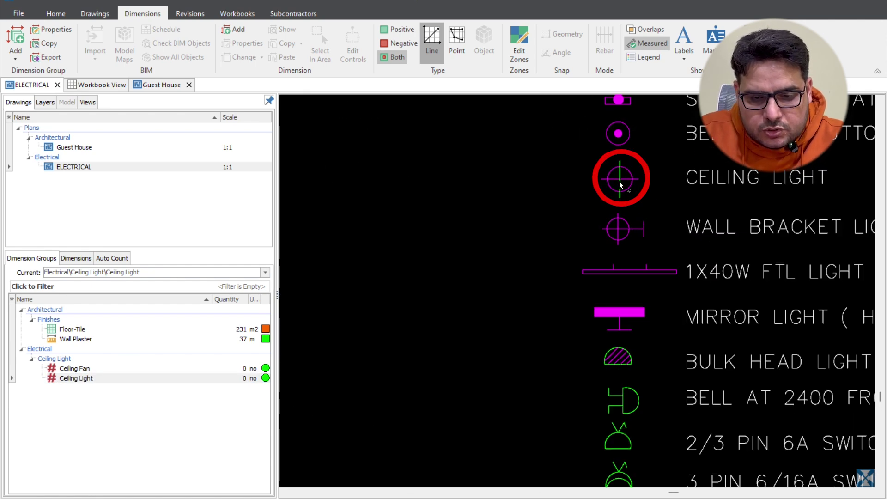
scroll(511, 192, down, 6)
scroll(405, 171, up, 3)
scroll(456, 304, up, 8)
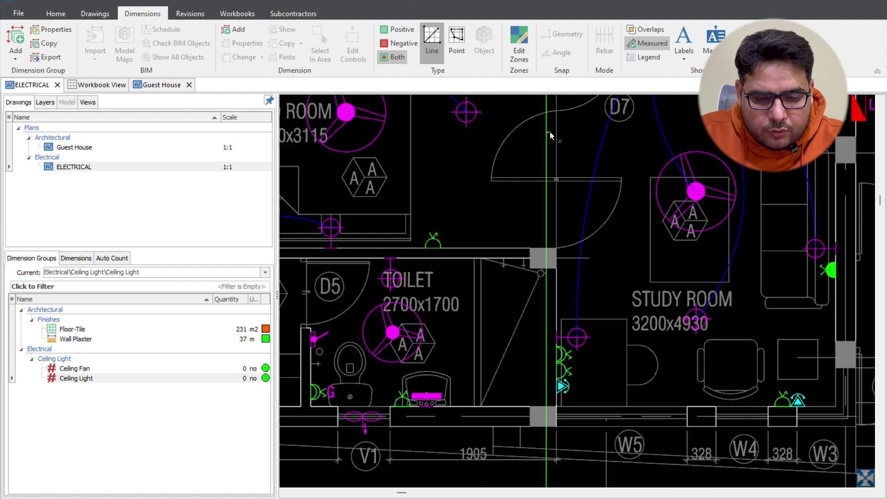
scroll(509, 229, up, 3)
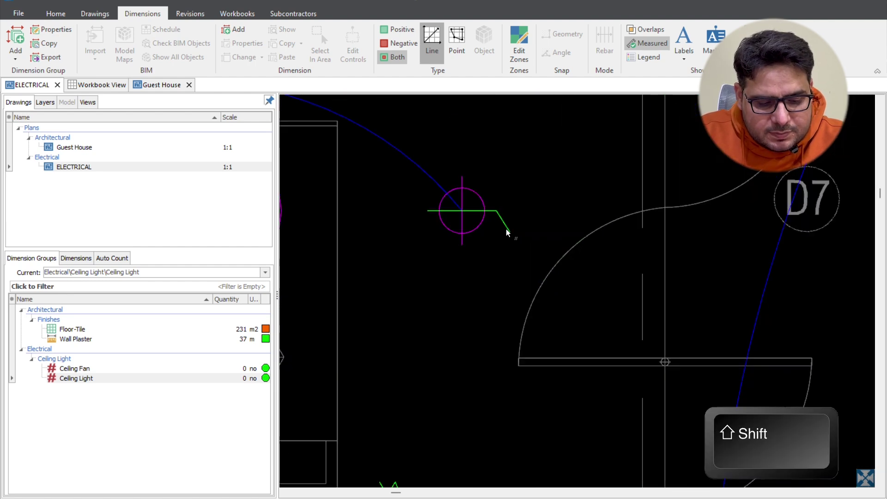
Mark one ceiling-light symbol and auto-count all matching symbols, bringing Ceiling Light to 75
click(466, 215)
scroll(466, 215, down, 2)
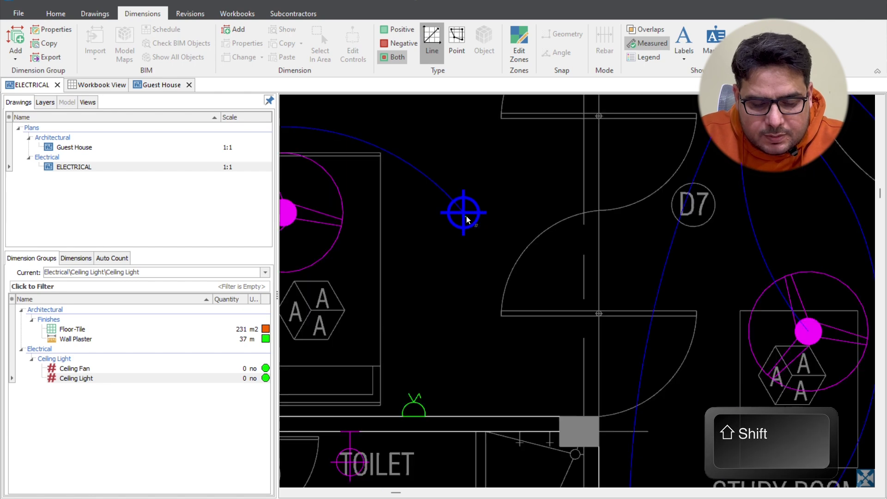
scroll(467, 216, down, 3)
scroll(467, 215, up, 1)
scroll(467, 215, down, 1)
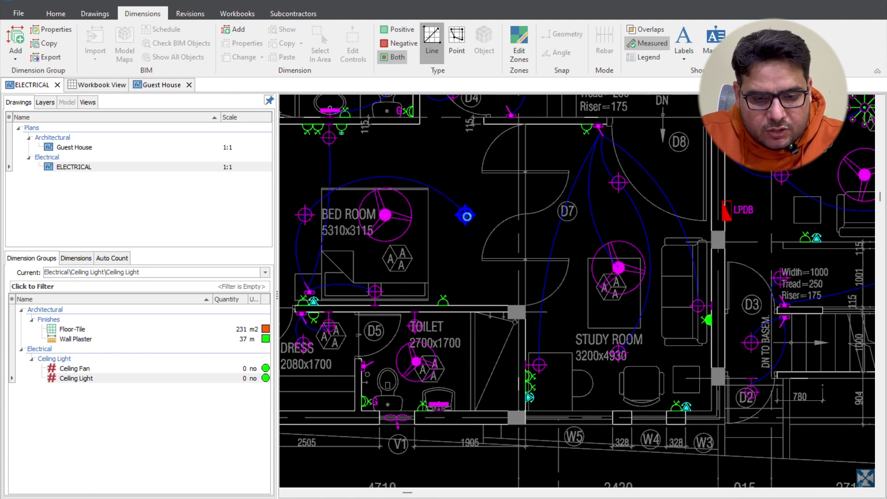
key(shift)
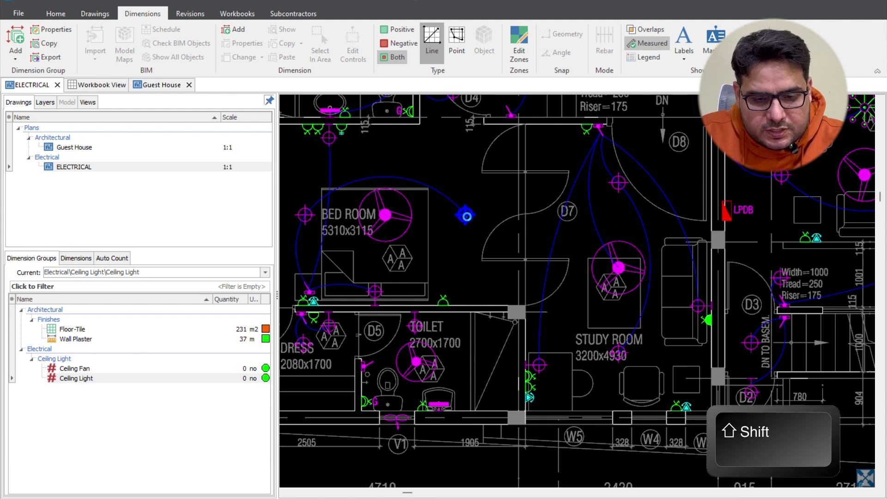
key(ctrl)
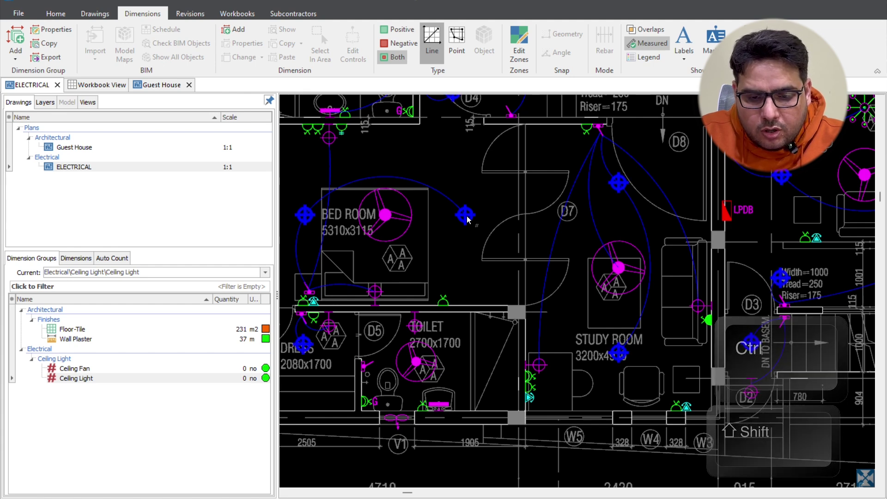
scroll(467, 216, down, 5)
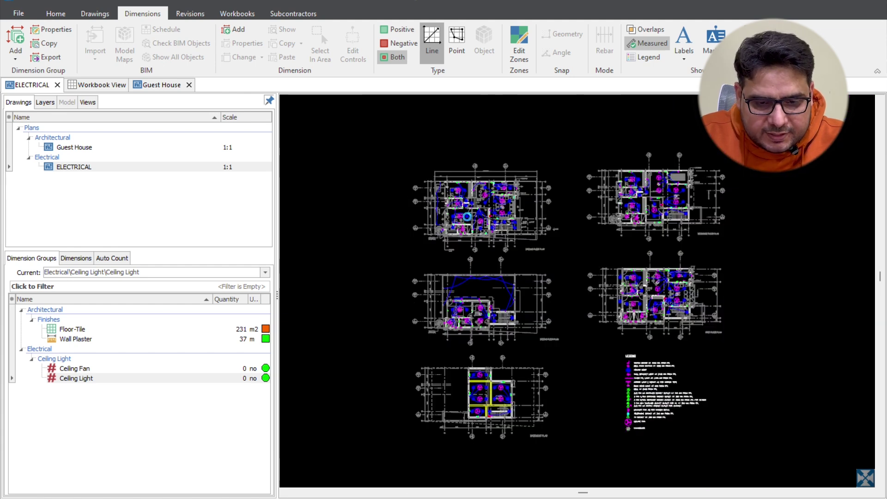
middle_click(466, 217)
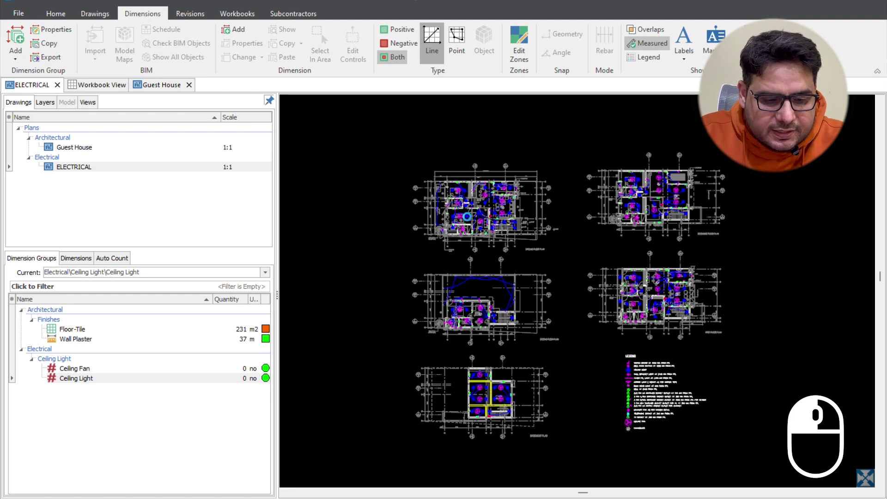
click(236, 382)
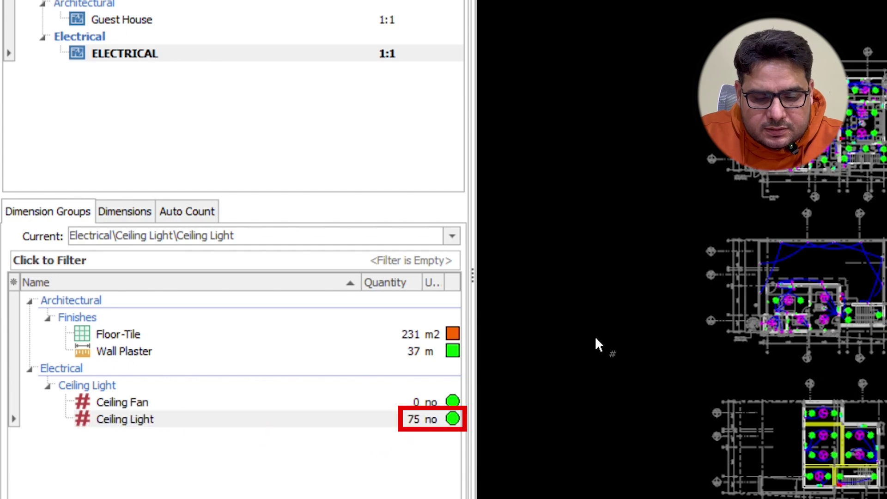
Zoom in on the legend and select the ceiling light symbol carrying the stray count marker
scroll(635, 315, up, 5)
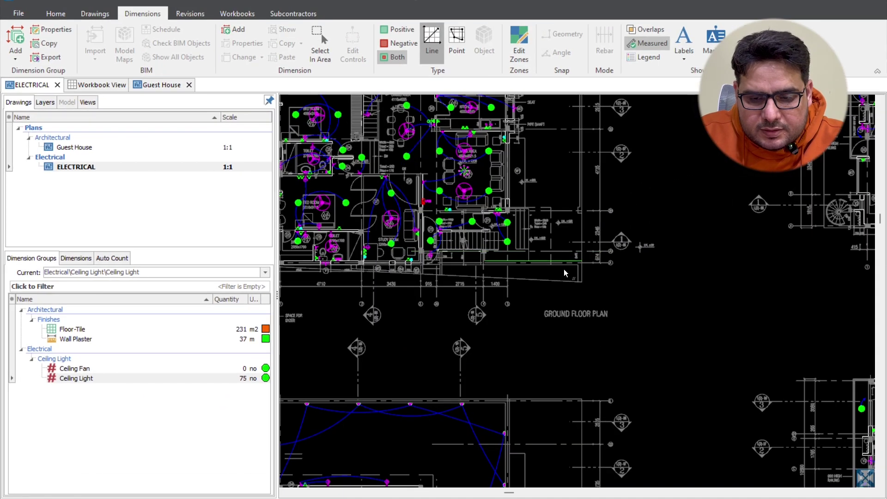
scroll(563, 269, down, 5)
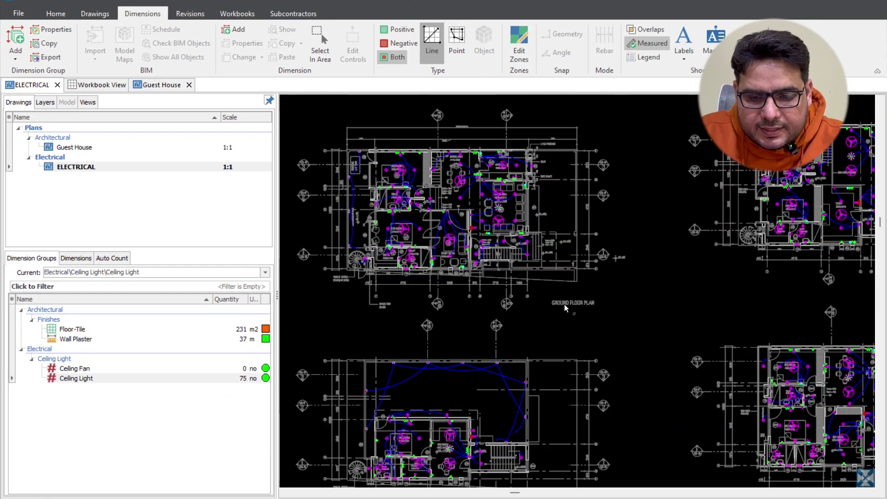
scroll(567, 223, up, 4)
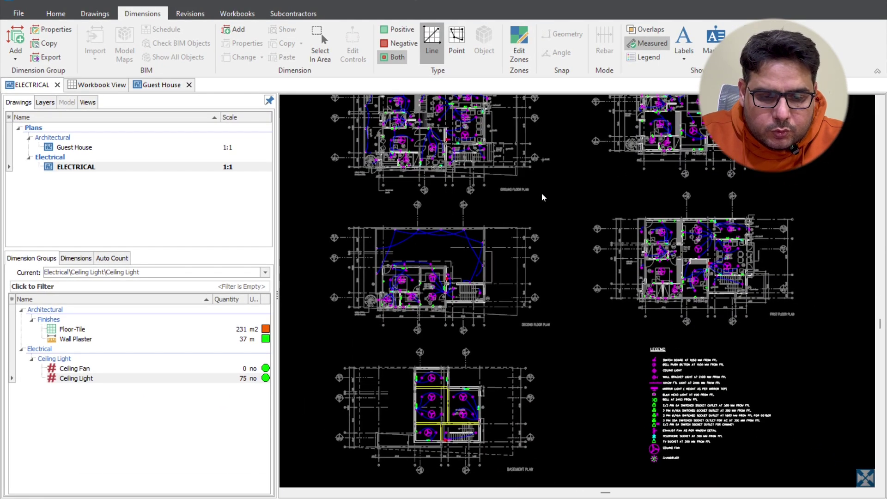
scroll(562, 287, up, 4)
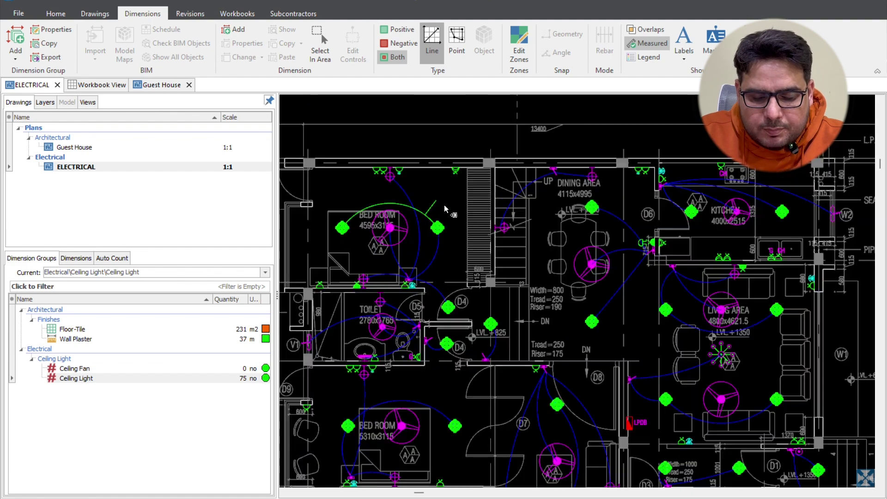
scroll(555, 224, down, 2)
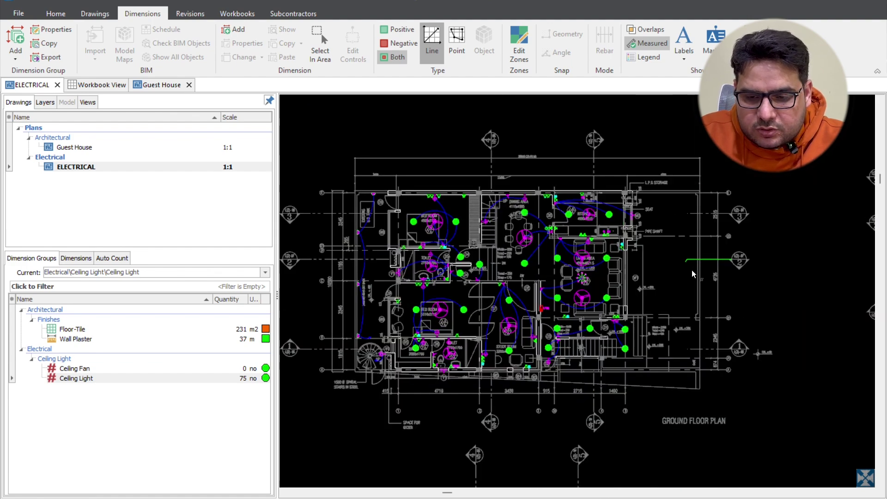
scroll(692, 270, down, 4)
scroll(647, 273, up, 3)
scroll(669, 259, down, 3)
scroll(622, 239, up, 5)
scroll(492, 278, down, 4)
scroll(531, 254, up, 4)
click(564, 238)
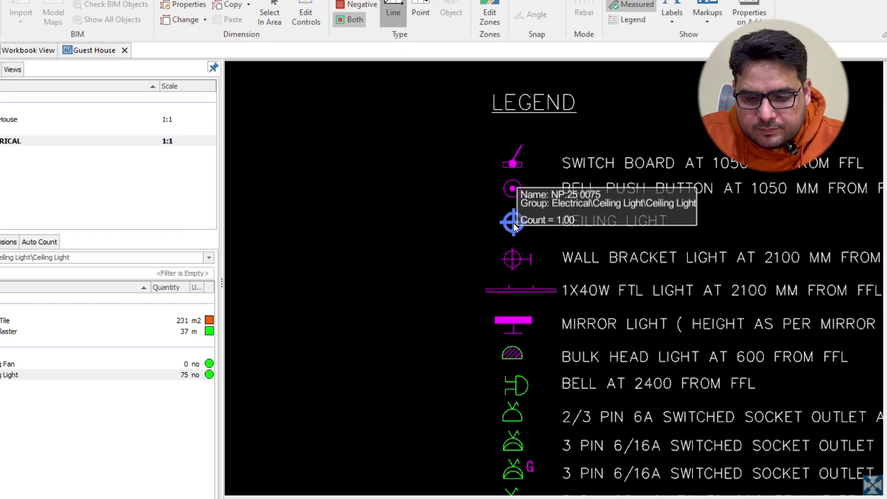
Delete the selected stray count marker so the Ceiling Light total drops to 74
right_click(542, 241)
mouse_move(584, 309)
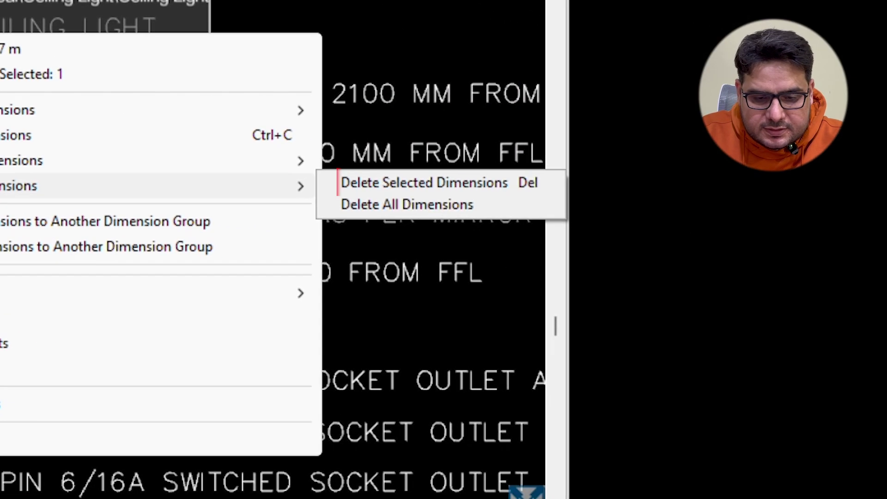
click(347, 184)
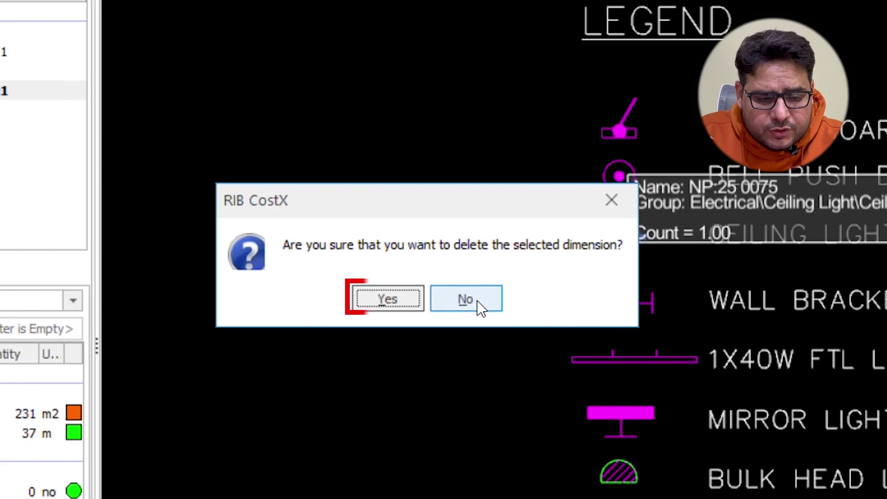
click(387, 299)
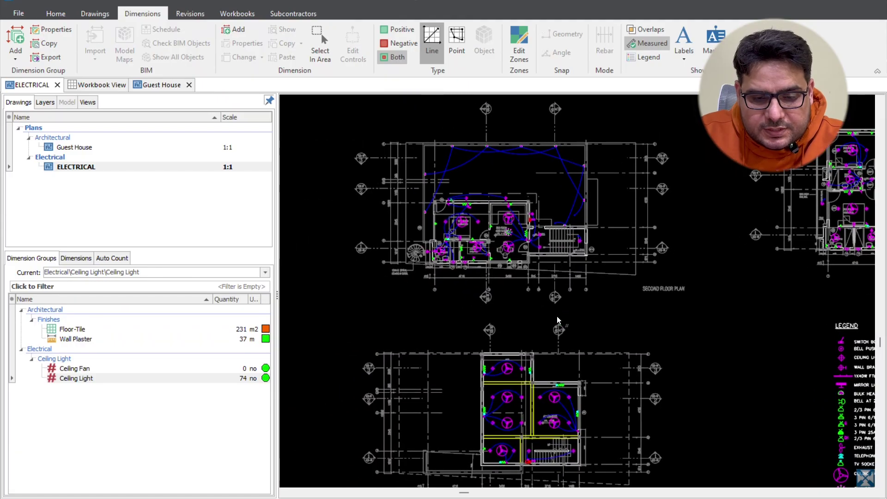
Select the Ceiling Light dimension in the takeoff list
scroll(522, 261, up, 5)
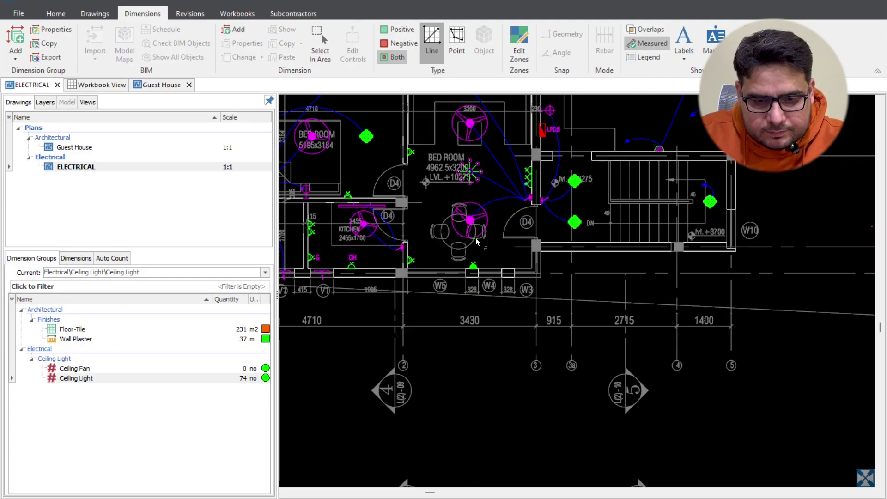
scroll(476, 237, up, 3)
scroll(500, 224, down, 3)
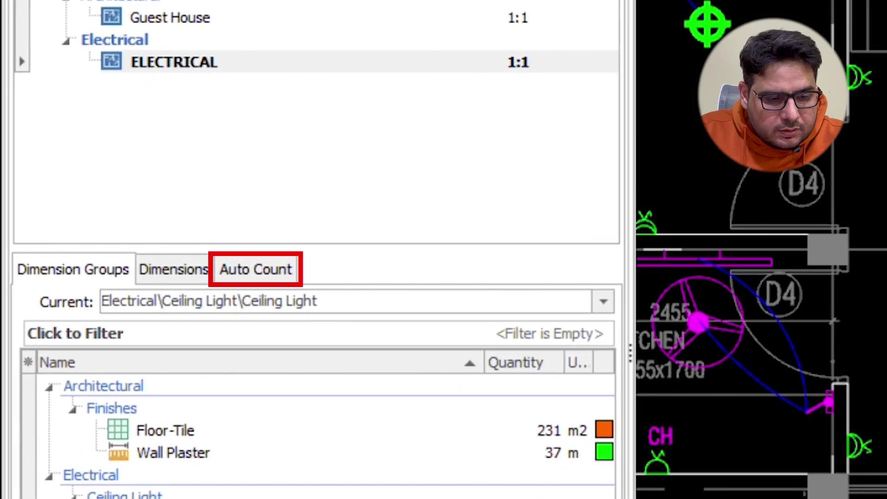
scroll(761, 249, up, 3)
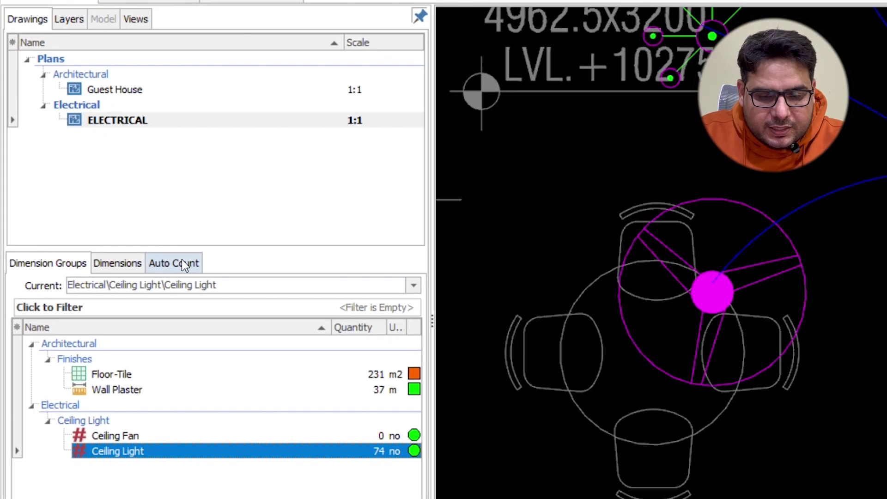
click(112, 257)
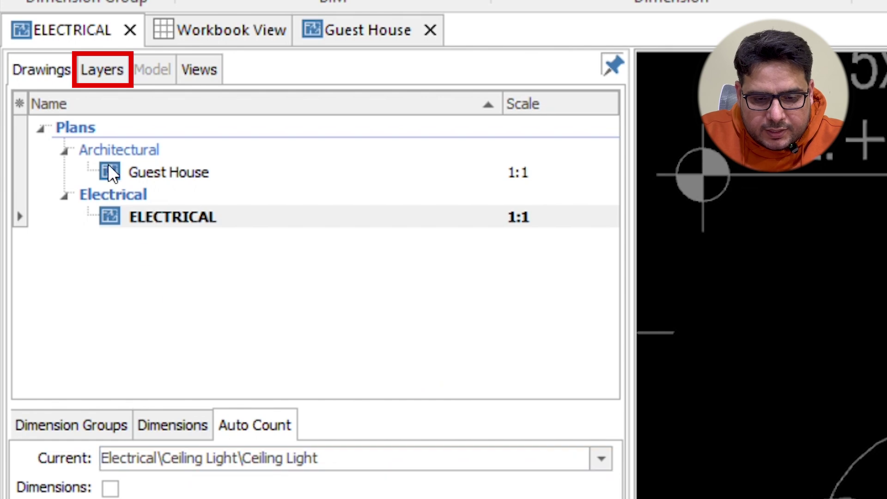
Uncheck the NEW-ELECT layer and invert the layers so only NEW-ELECT is displayed
click(96, 69)
click(10, 460)
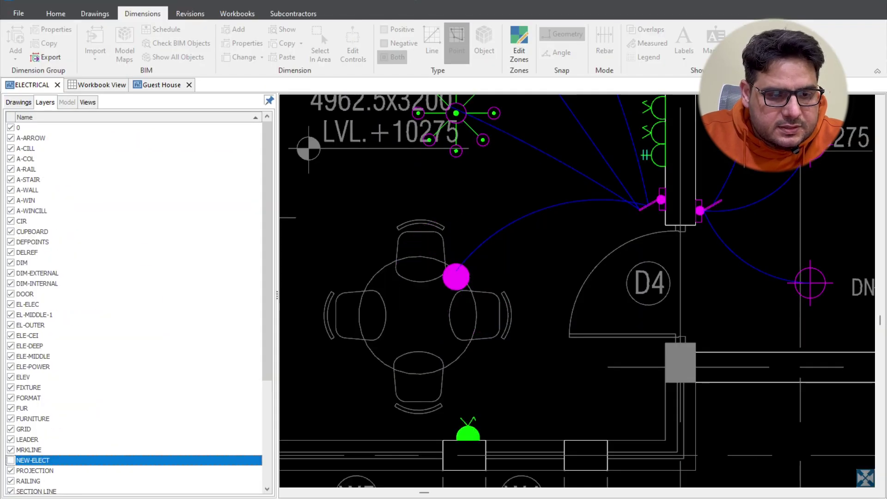
click(95, 13)
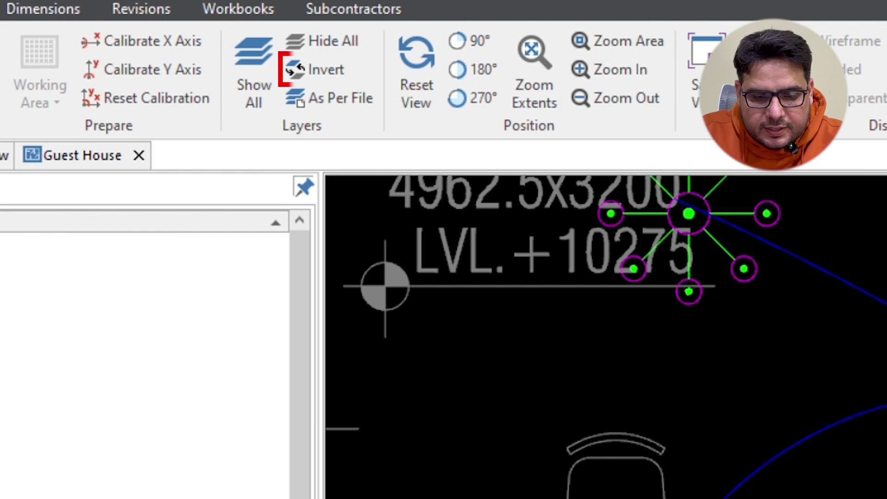
click(339, 69)
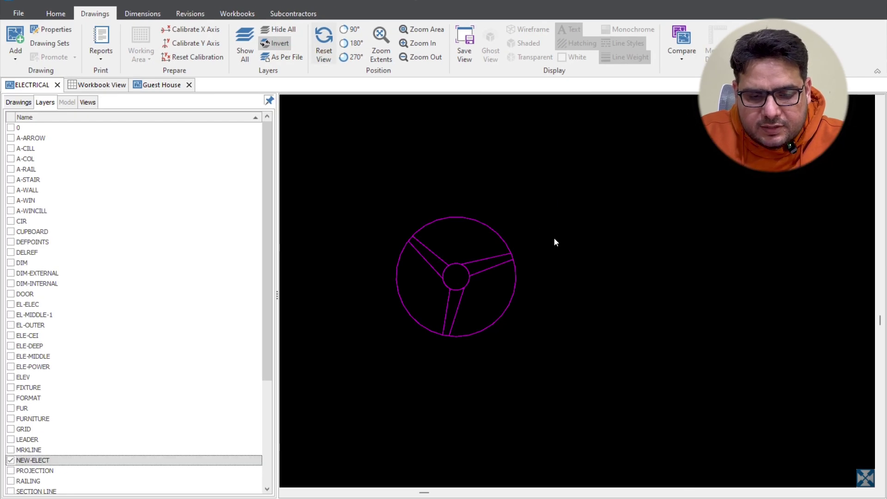
scroll(553, 237, down, 5)
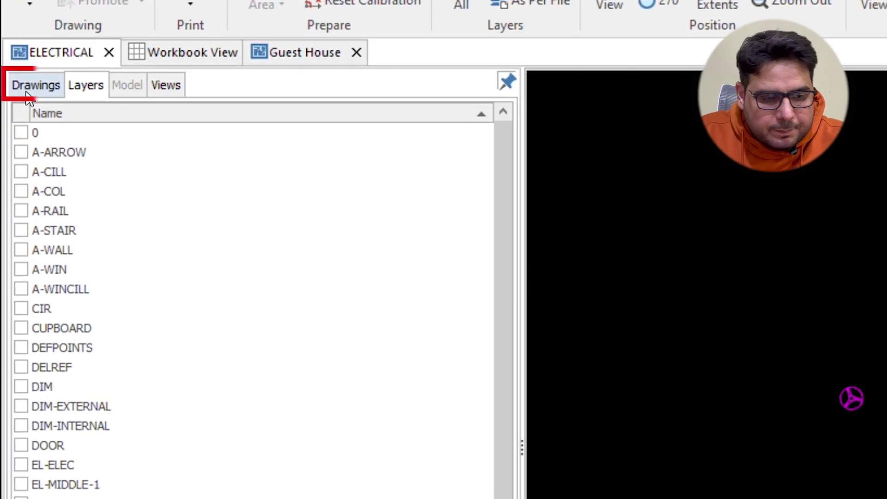
Make Ceiling Fan the current dimension in the Dimension Groups list
click(28, 92)
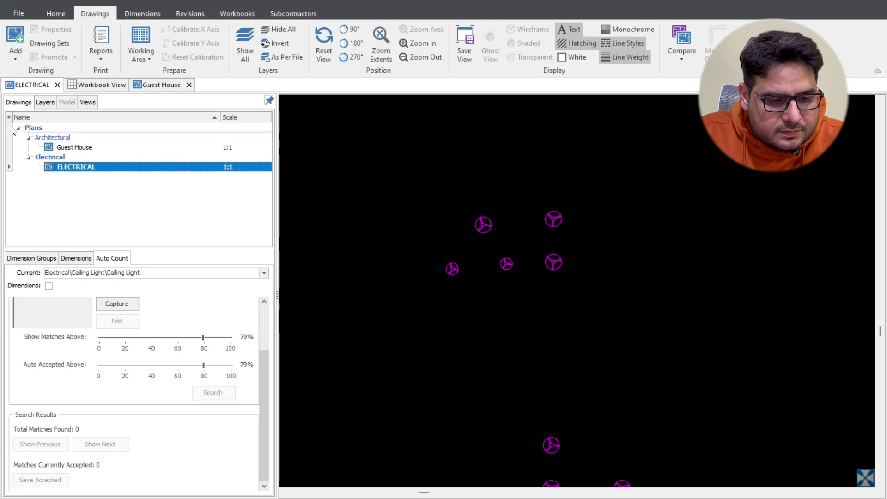
click(33, 261)
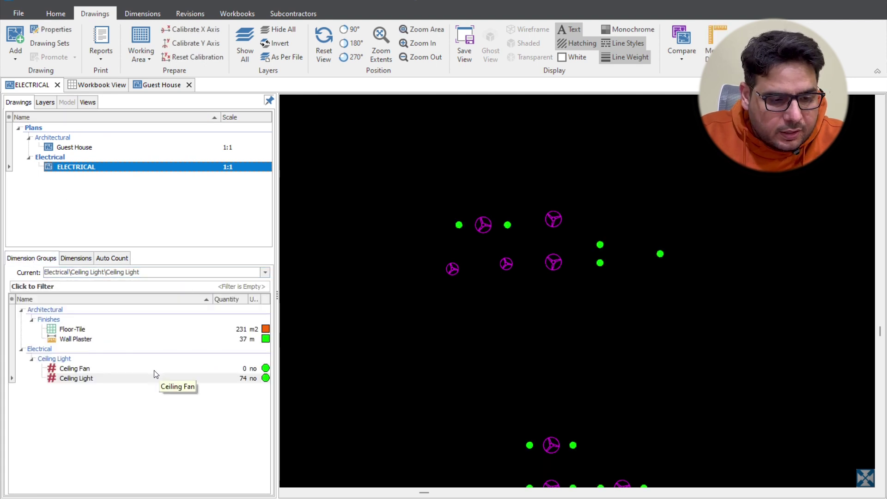
click(74, 368)
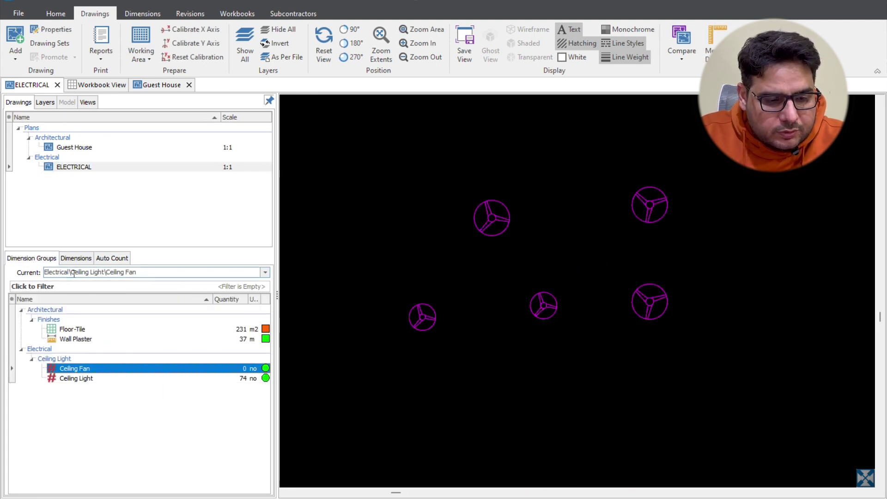
Auto Count using a captured ceiling fan symbol and save the 29 accepted matches
click(113, 256)
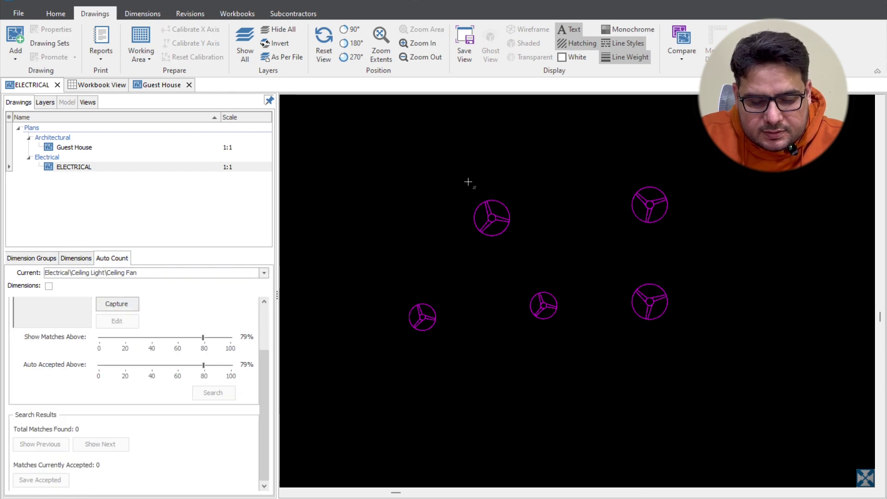
drag(505, 247, 524, 248)
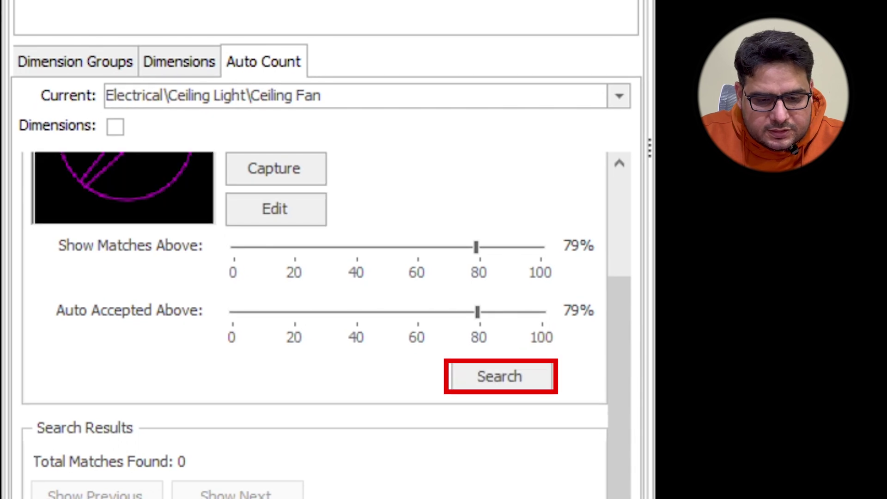
click(500, 376)
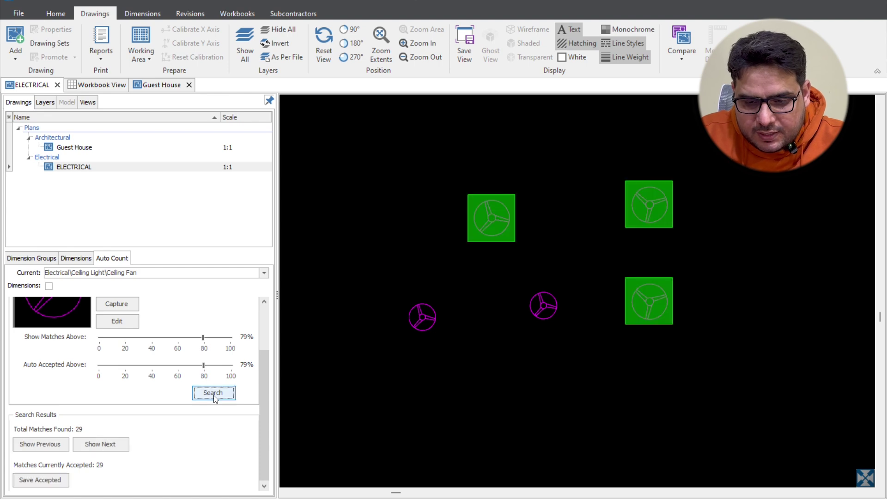
scroll(529, 338, down, 5)
scroll(611, 378, up, 3)
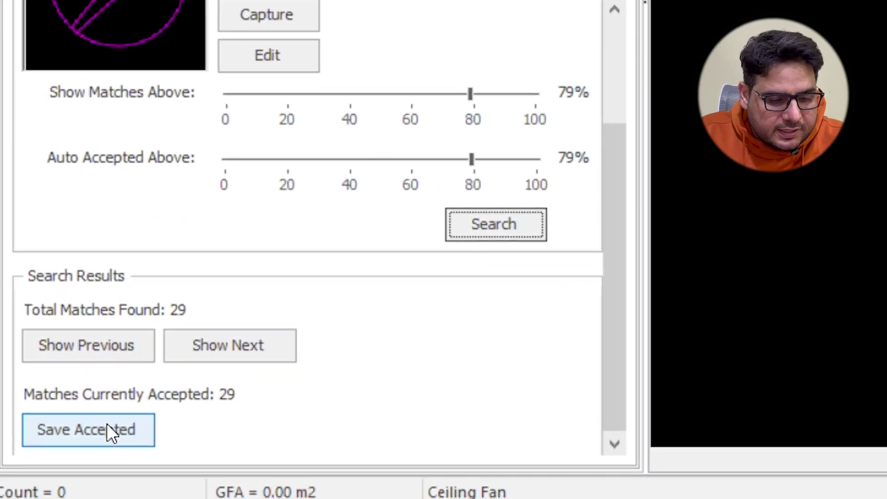
click(106, 427)
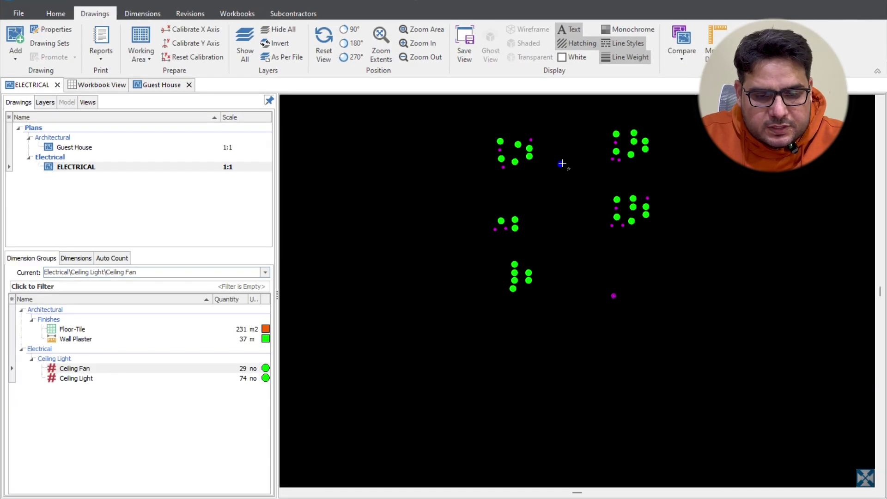
Add count points to three ceiling fans the search missed, including two on the right
scroll(561, 163, up, 2)
scroll(520, 159, down, 2)
scroll(520, 160, up, 2)
drag(524, 162, 539, 252)
scroll(506, 197, up, 2)
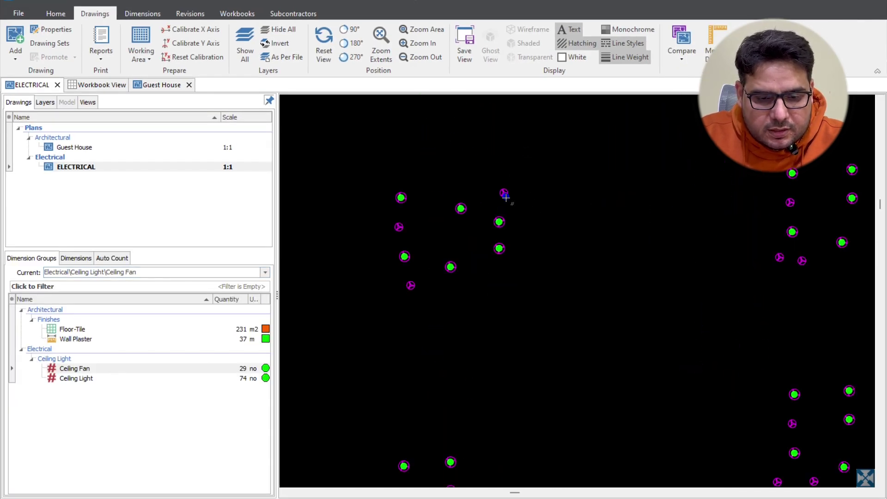
click(504, 191)
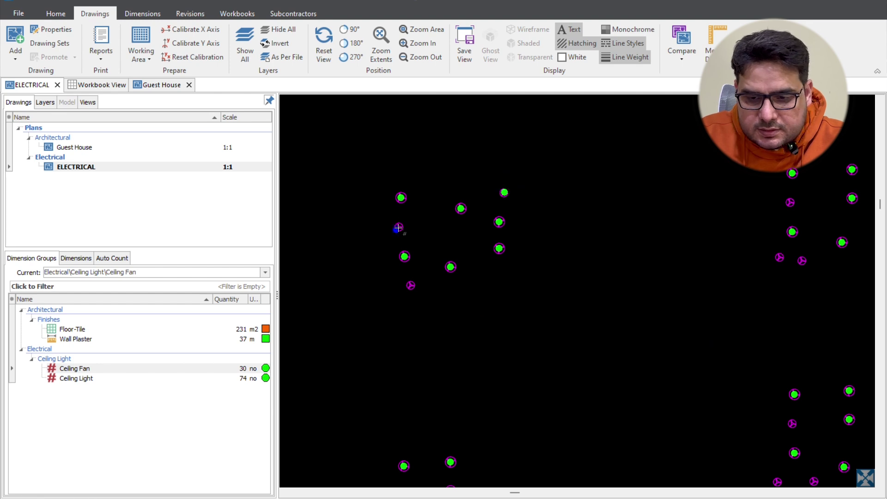
click(789, 204)
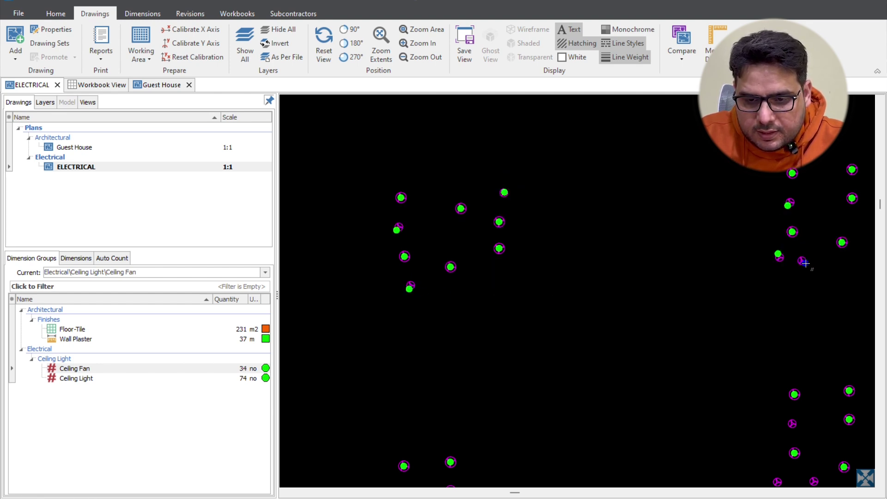
click(803, 262)
Count the remaining five missed fans further down, bringing Ceiling Fan to 41
scroll(822, 281, down, 2)
scroll(683, 129, down, 1)
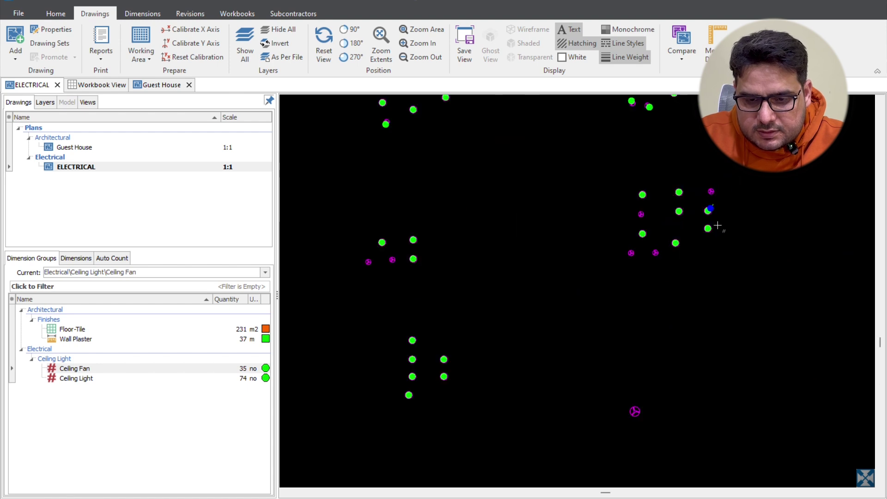
click(635, 215)
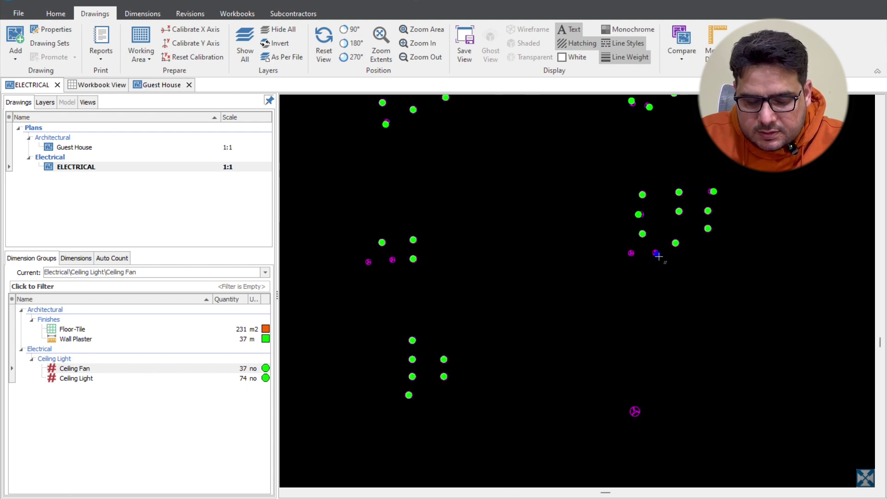
click(656, 254)
click(625, 252)
click(630, 413)
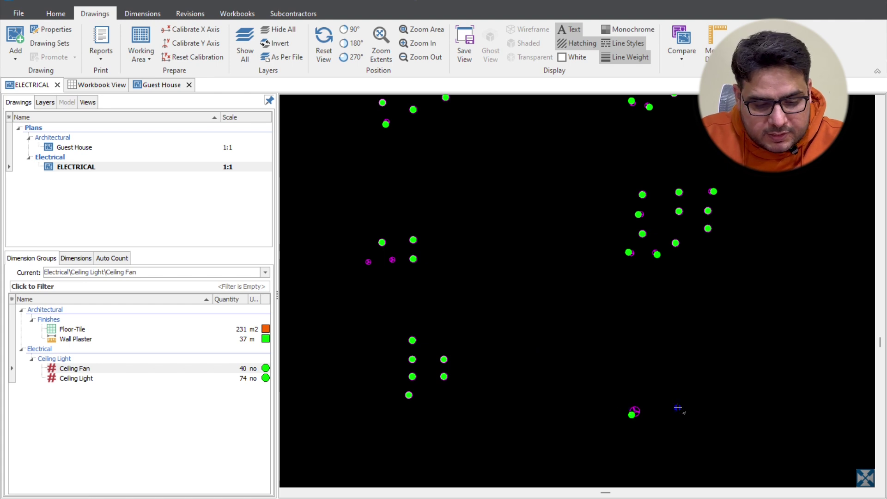
click(650, 397)
scroll(527, 316, down, 3)
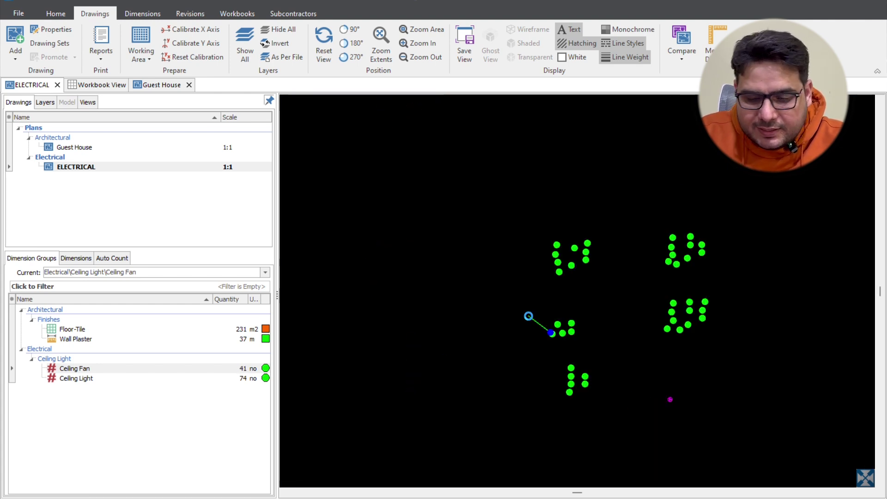